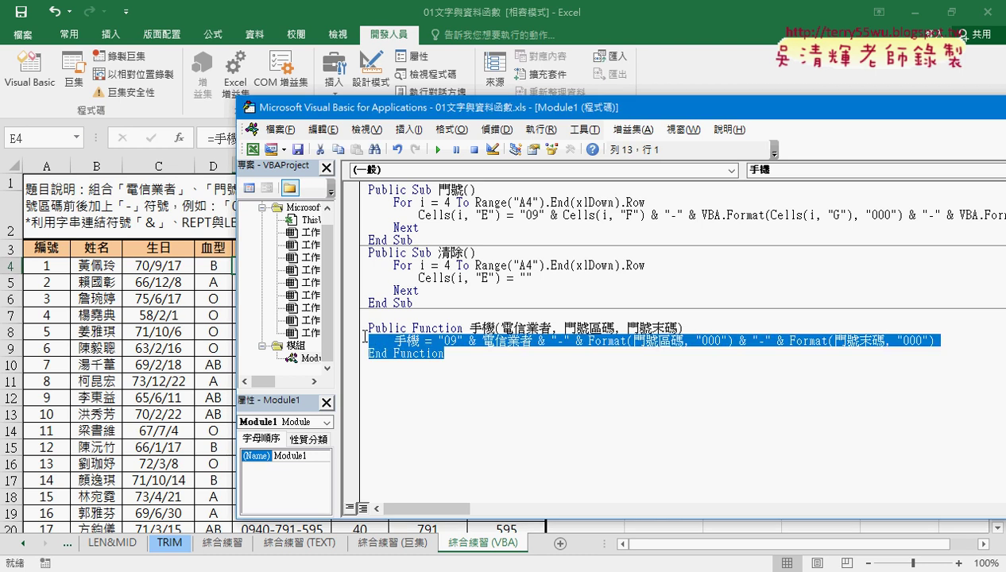
# - Clear the phone numbers from column E and select cell E4
pyautogui.click(217, 281)
pyautogui.click(661, 291)
pyautogui.click(308, 265)
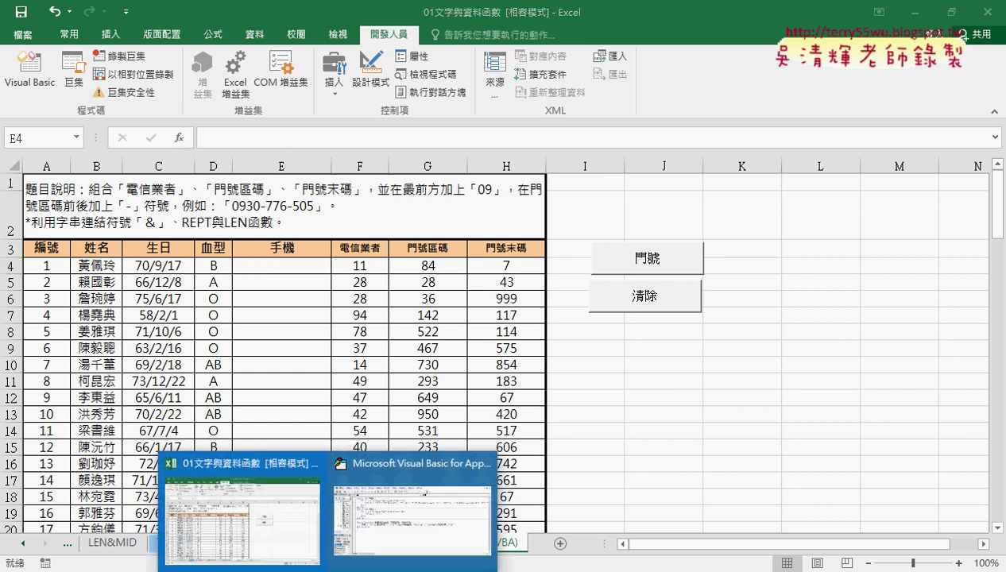
# - In the code editor, view the list of available macros, then cancel it
pyautogui.click(413, 508)
pyautogui.click(487, 341)
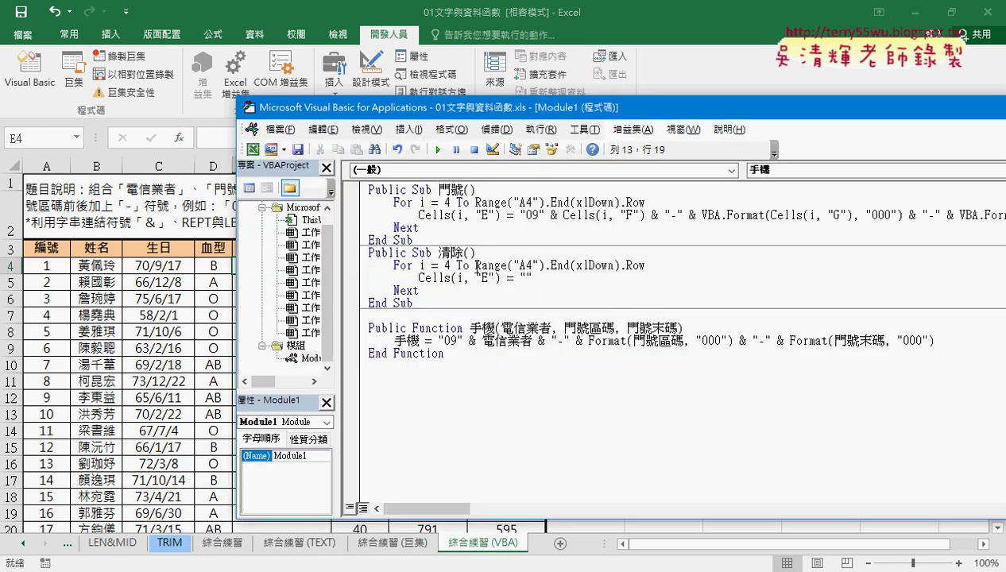
pyautogui.click(437, 150)
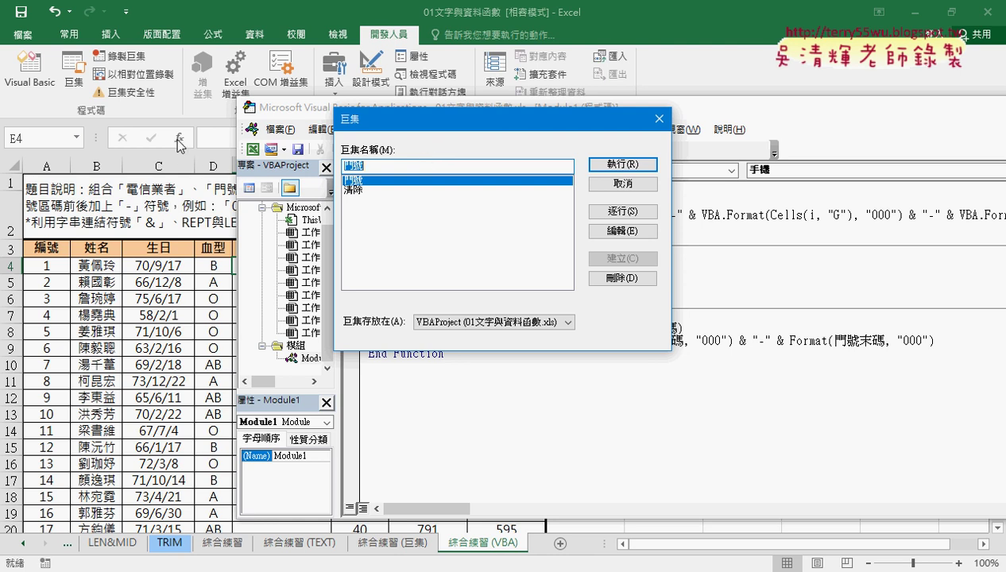
pyautogui.click(622, 183)
pyautogui.click(464, 202)
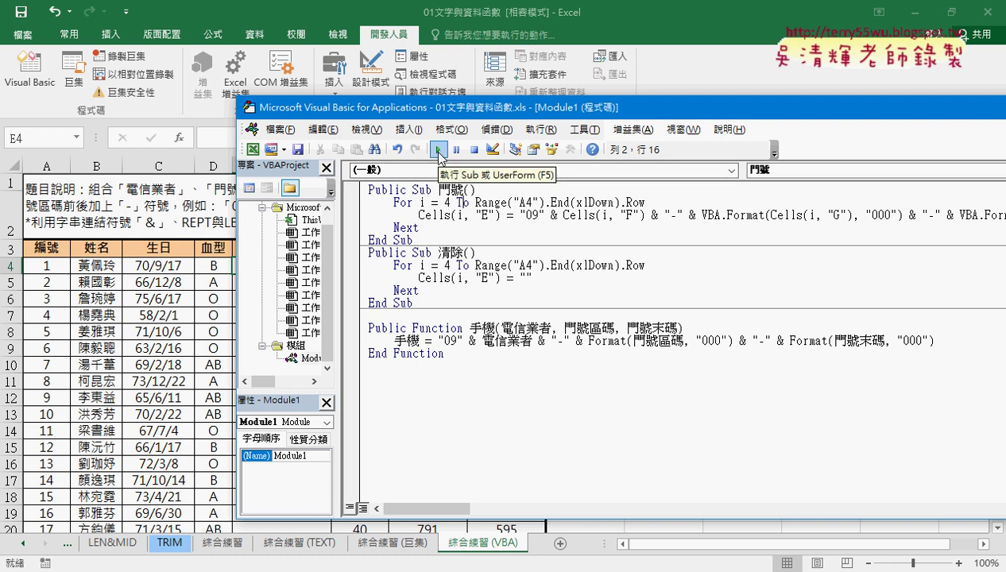
# - Inspect the 手機 function header code, then return to the worksheet
pyautogui.click(466, 327)
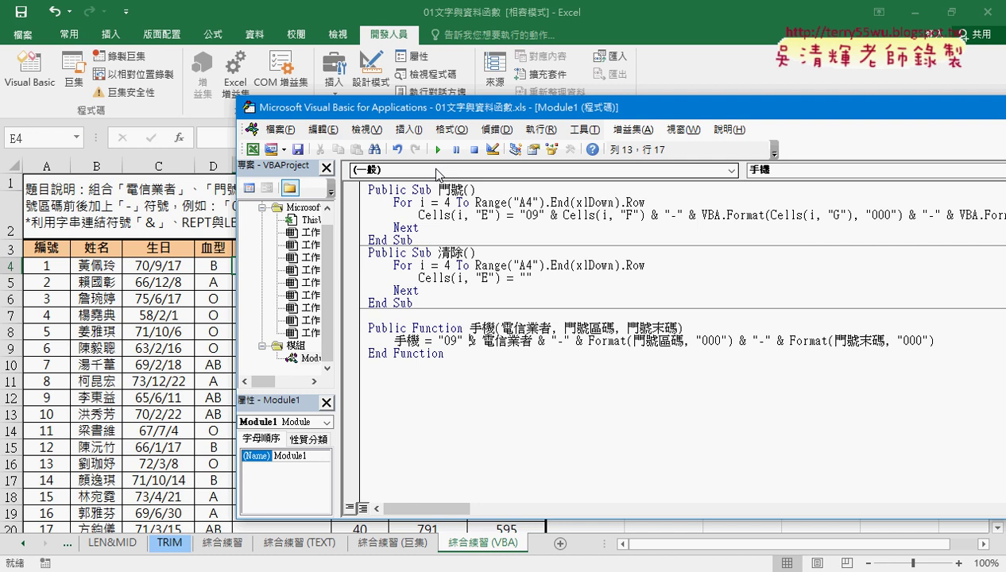
pyautogui.click(499, 327)
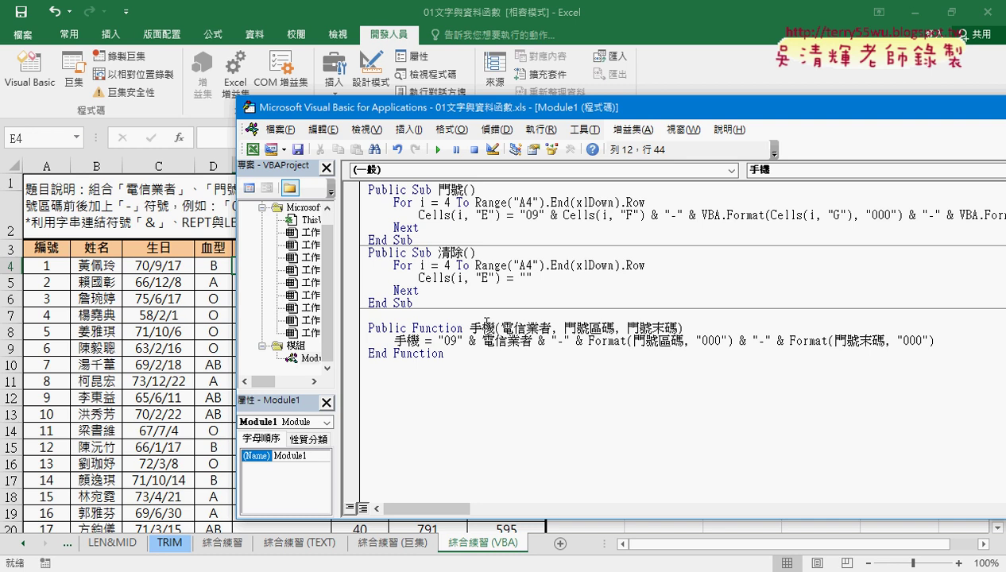
pyautogui.click(736, 70)
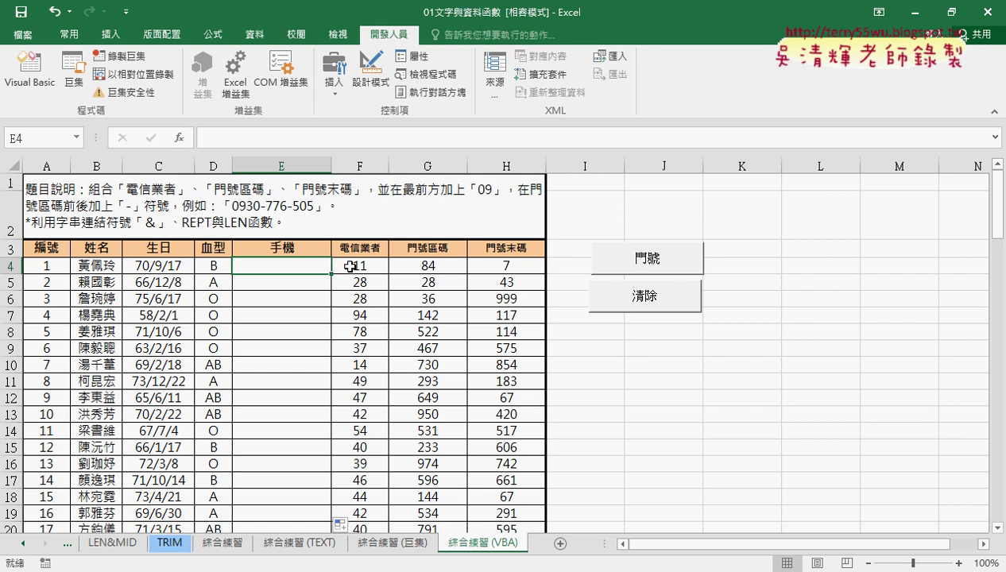
pyautogui.click(180, 137)
pyautogui.click(830, 416)
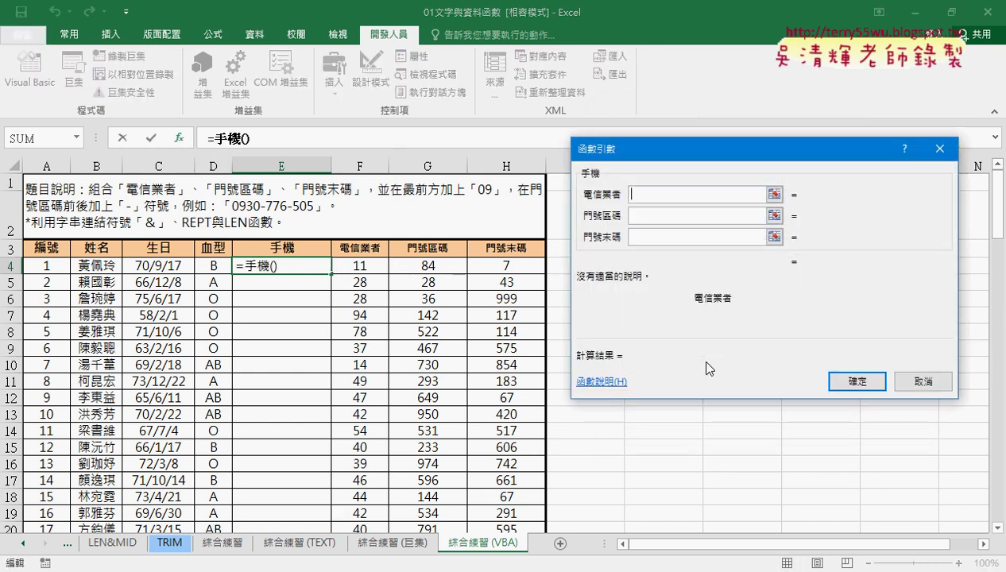
pyautogui.moveTo(647, 173); pyautogui.dragTo(309, 327)
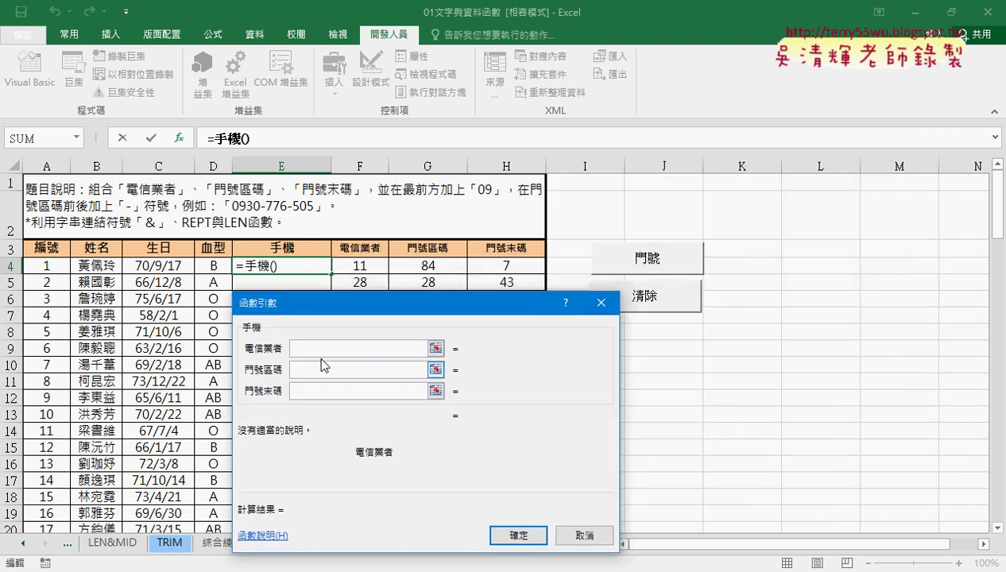
pyautogui.click(364, 265)
pyautogui.click(317, 369)
pyautogui.click(444, 265)
pyautogui.click(317, 390)
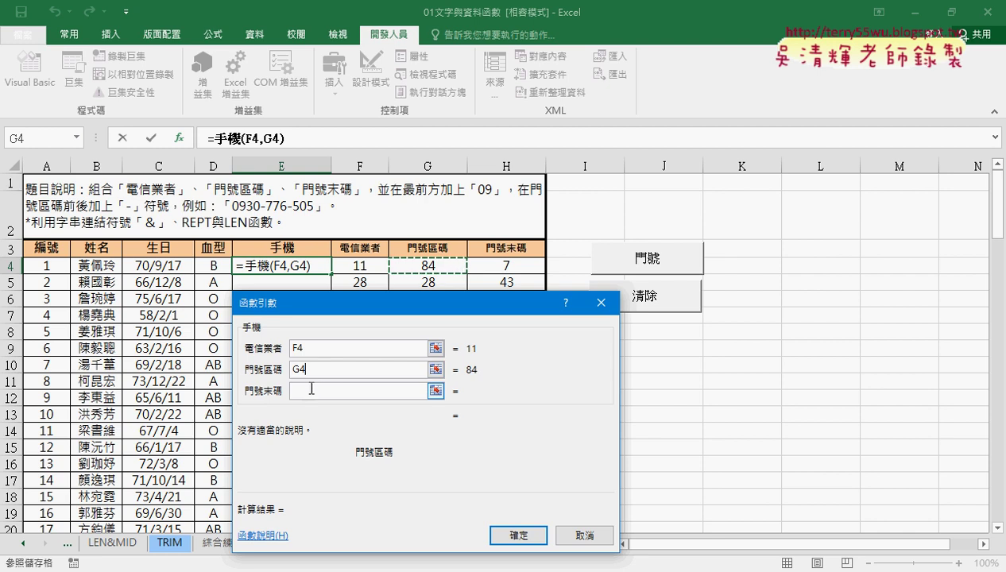
pyautogui.click(506, 267)
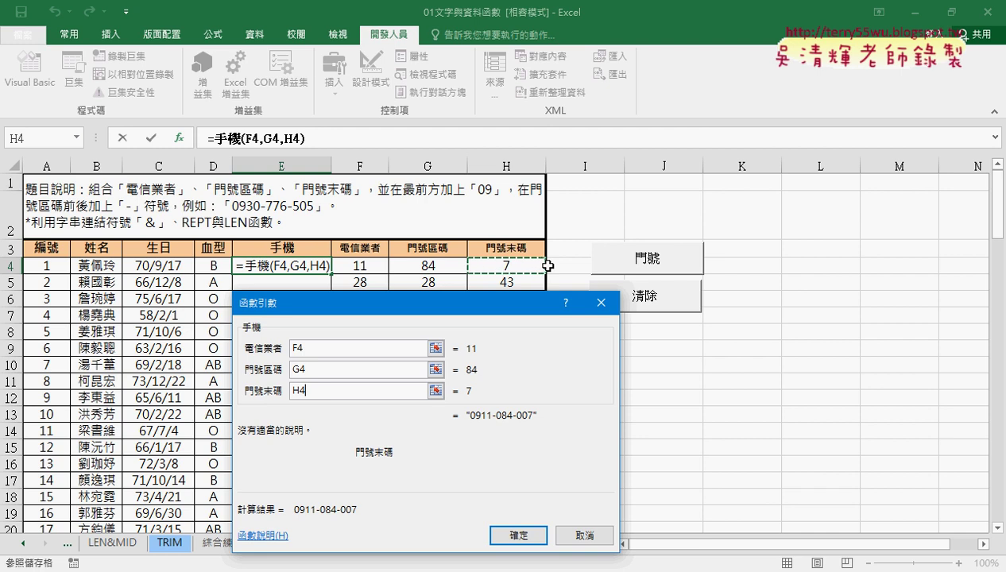
pyautogui.click(588, 536)
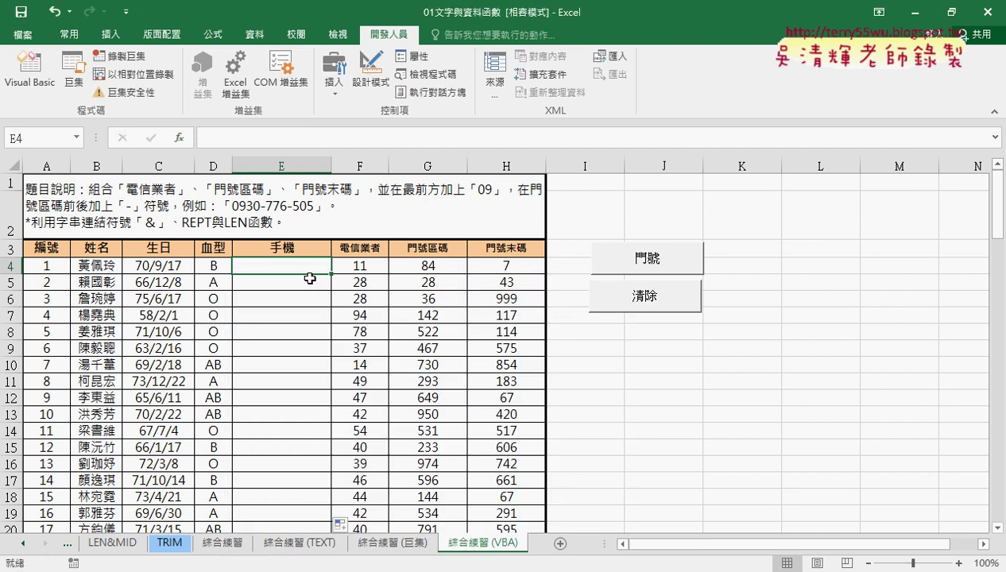
# - Duplicate the whole 手機 function directly below the original
pyautogui.click(326, 571)
pyautogui.click(456, 531)
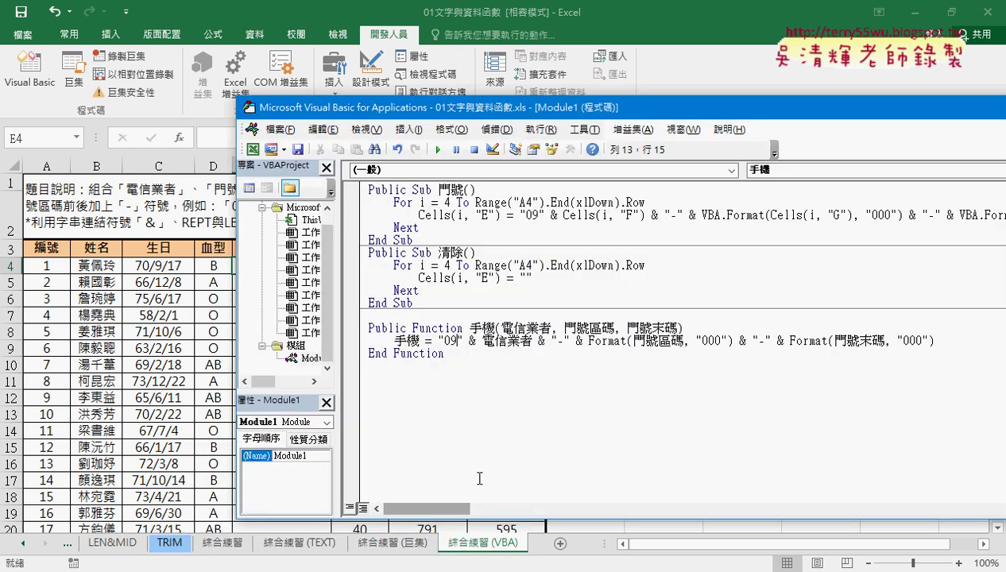
pyautogui.moveTo(556, 104); pyautogui.dragTo(740, 70)
pyautogui.moveTo(633, 316); pyautogui.dragTo(540, 284)
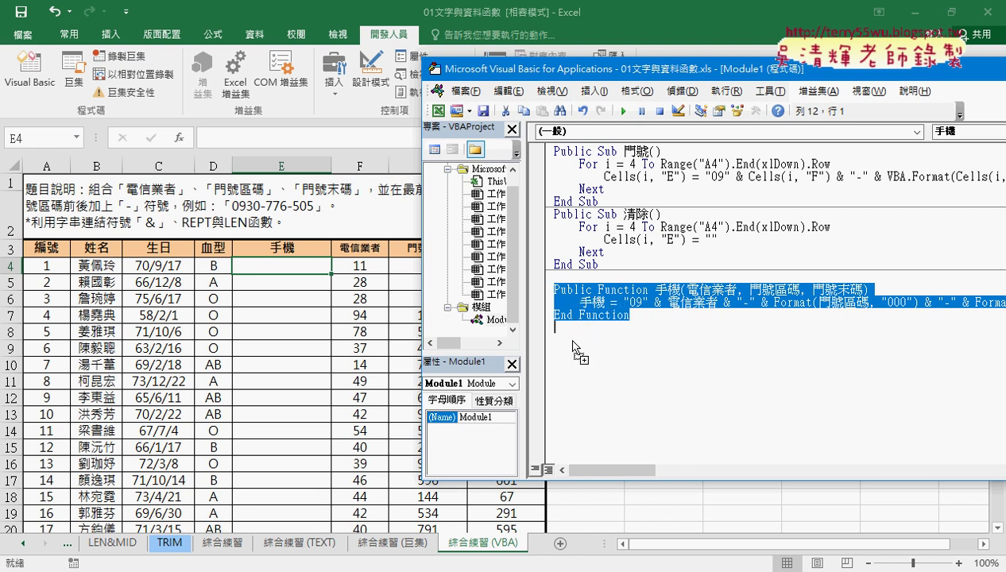
pyautogui.moveTo(573, 347); pyautogui.dragTo(574, 339)
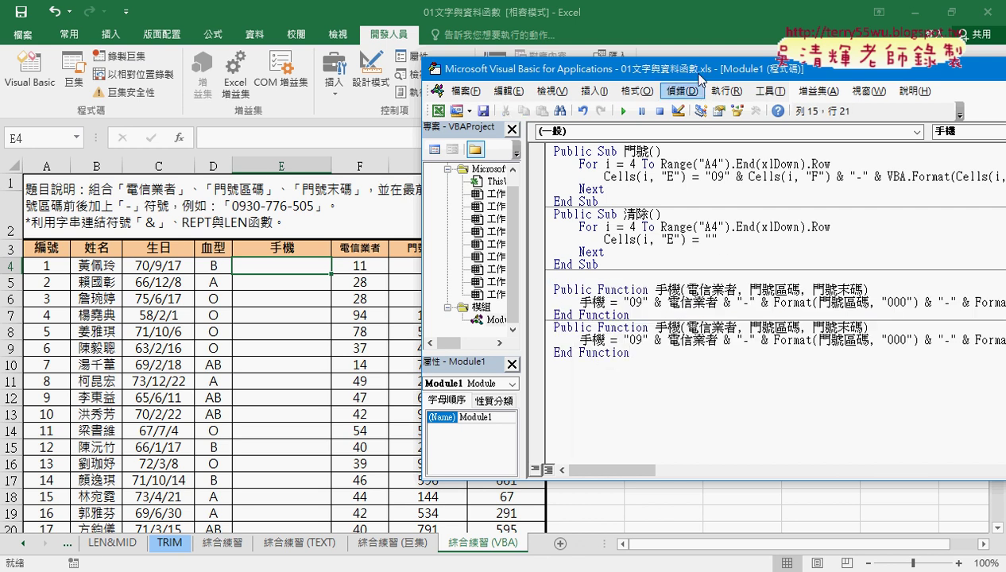
# - Rename the copied function and its return variable to 手機範圍
pyautogui.moveTo(675, 70); pyautogui.dragTo(488, 72)
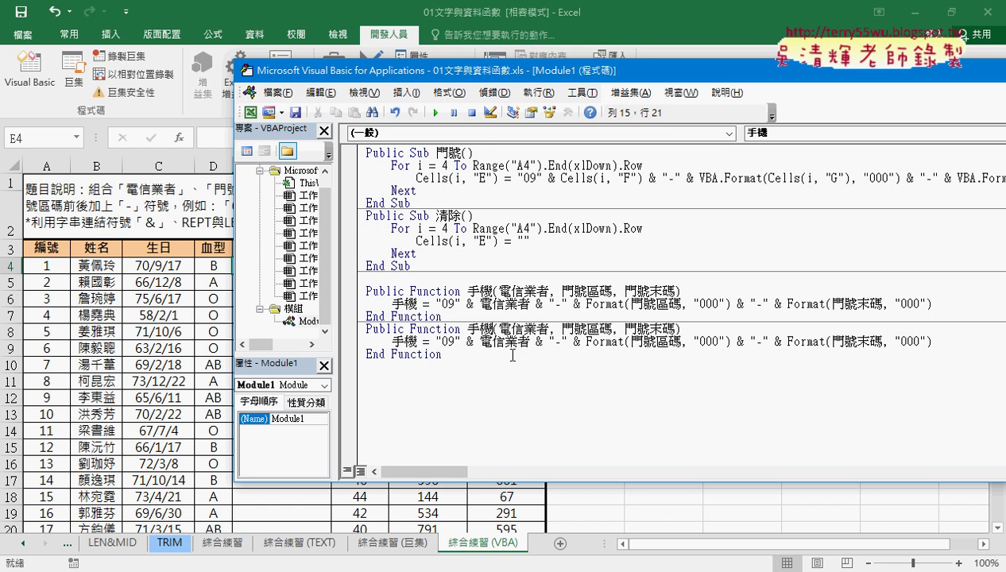
pyautogui.write('範圍')
pyautogui.press('Return')
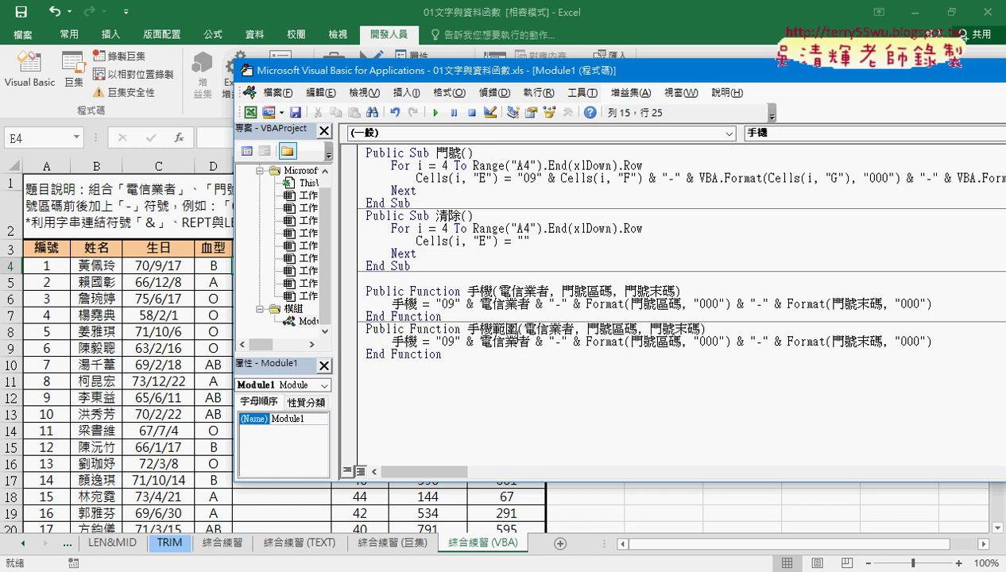
pyautogui.moveTo(516, 328); pyautogui.dragTo(492, 328)
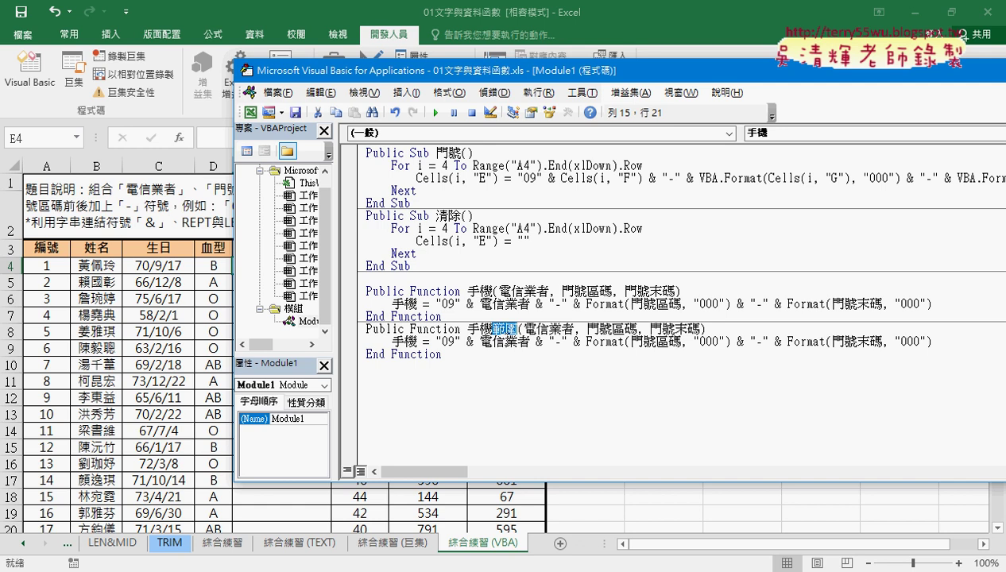
pyautogui.click(417, 342)
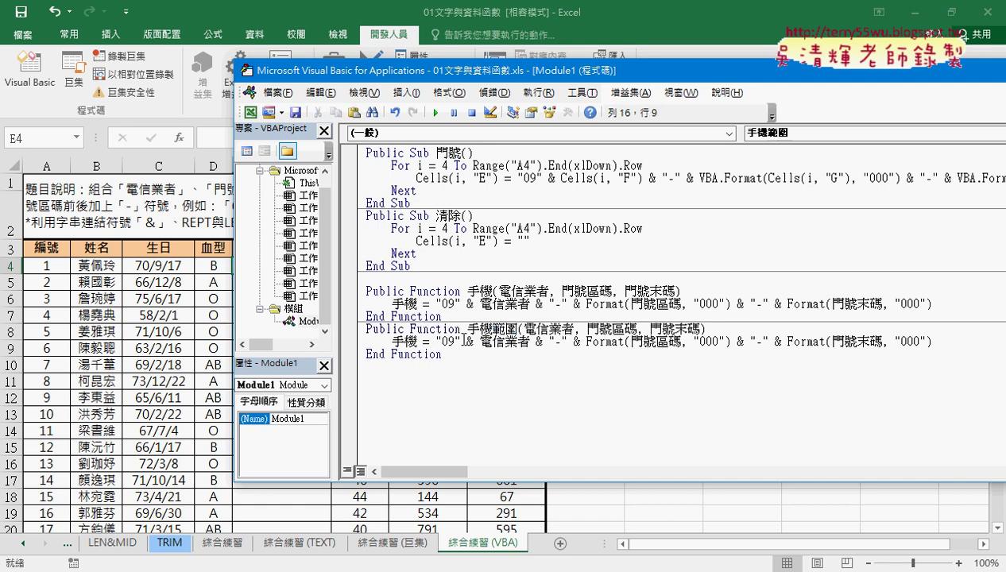
pyautogui.hotkey('ctrl', 'v')
pyautogui.click(405, 344)
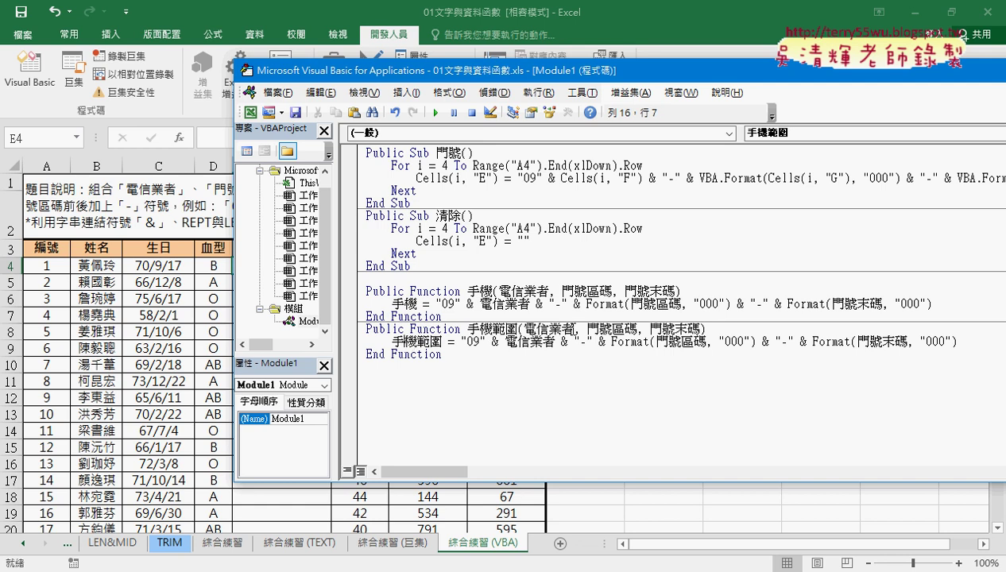
# - Remove 門號區碼 and 門號末碼, leaving the single parameter 電信業者範圍
pyautogui.click(677, 328)
pyautogui.moveTo(572, 328); pyautogui.dragTo(699, 328)
pyautogui.press('Delete')
pyautogui.moveTo(493, 325); pyautogui.dragTo(517, 327)
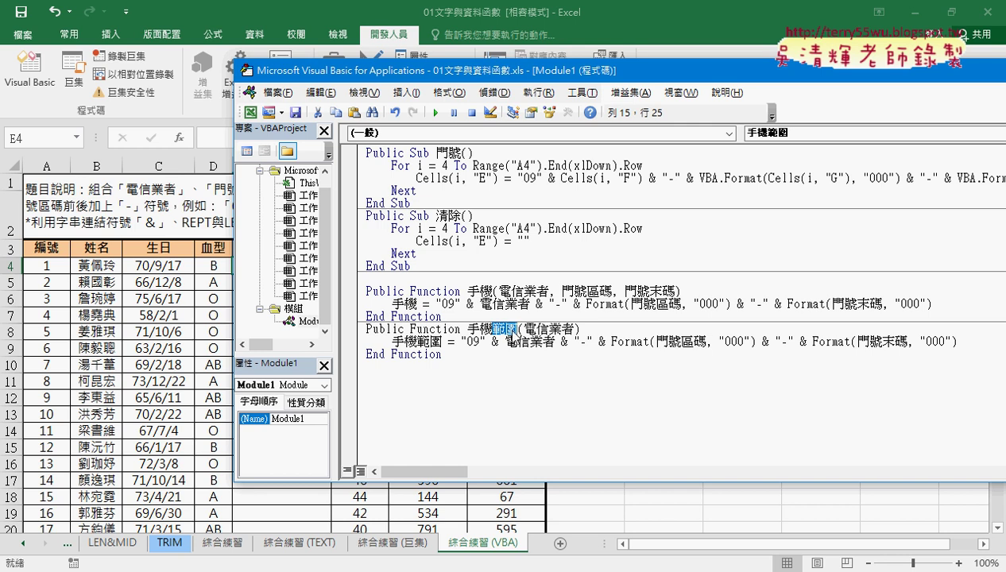
pyautogui.click(577, 328)
pyautogui.hotkey('ctrl', 'v')
pyautogui.moveTo(522, 328); pyautogui.dragTo(600, 328)
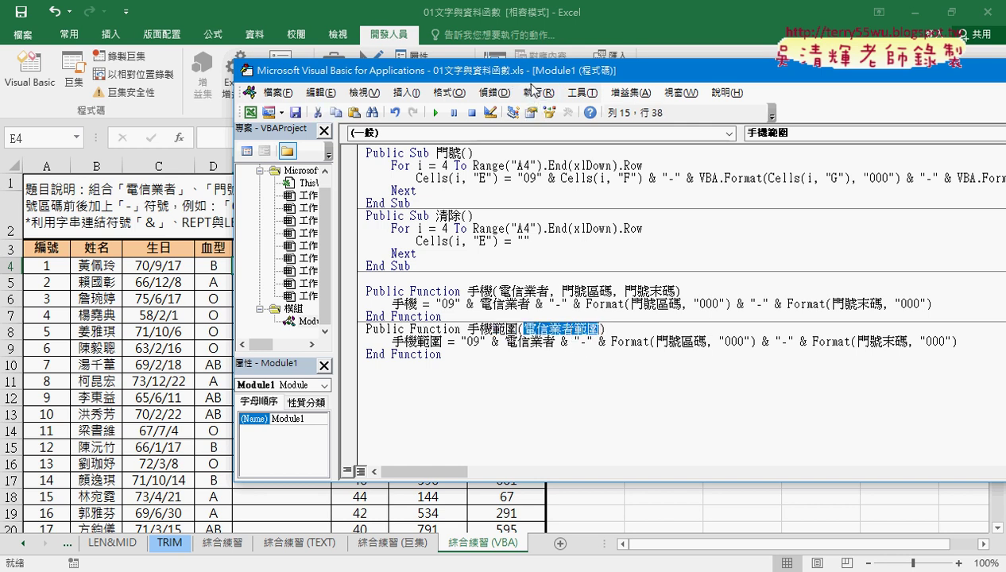
pyautogui.moveTo(528, 71); pyautogui.dragTo(522, 317)
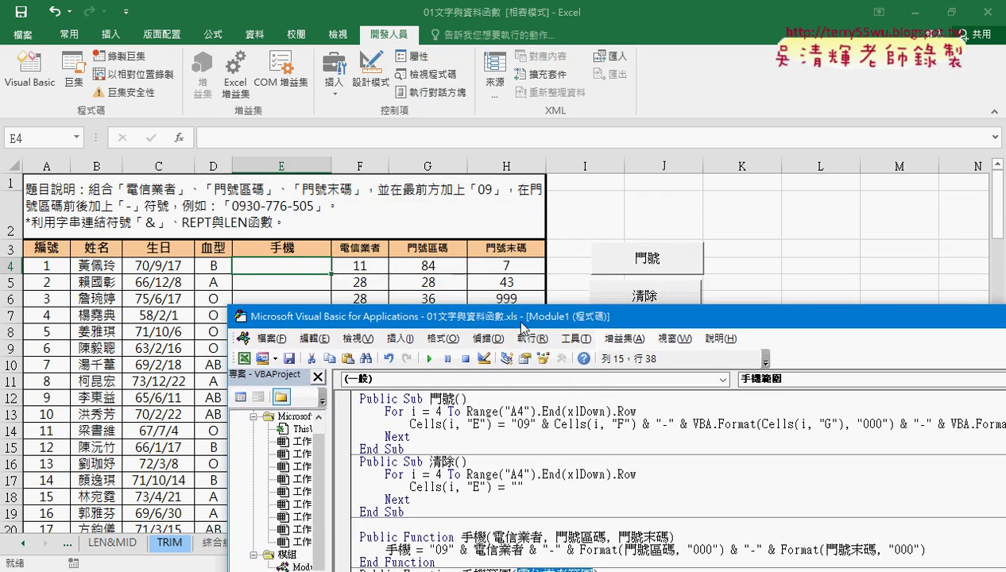
pyautogui.moveTo(522, 318); pyautogui.dragTo(585, 96)
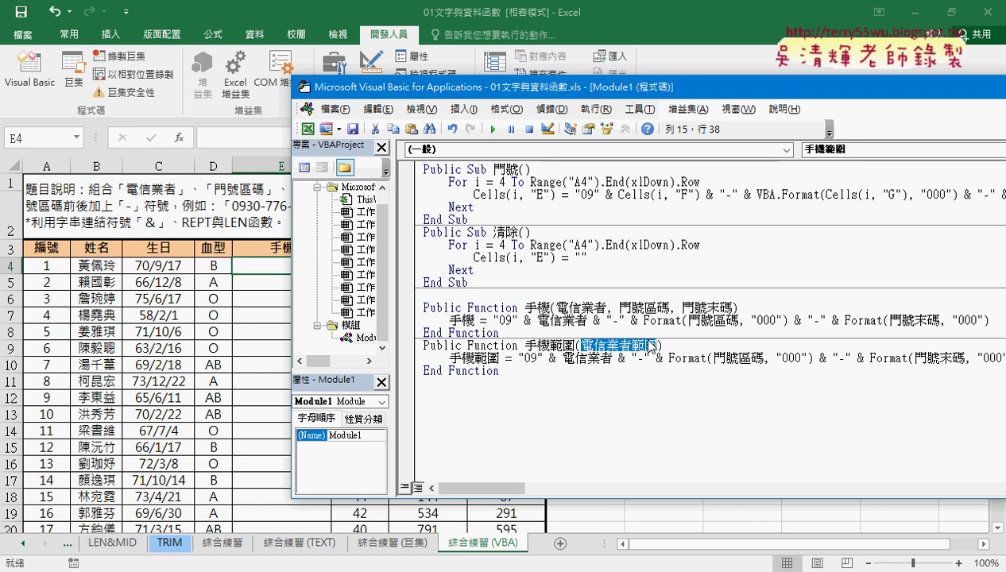
pyautogui.moveTo(617, 94); pyautogui.dragTo(615, 310)
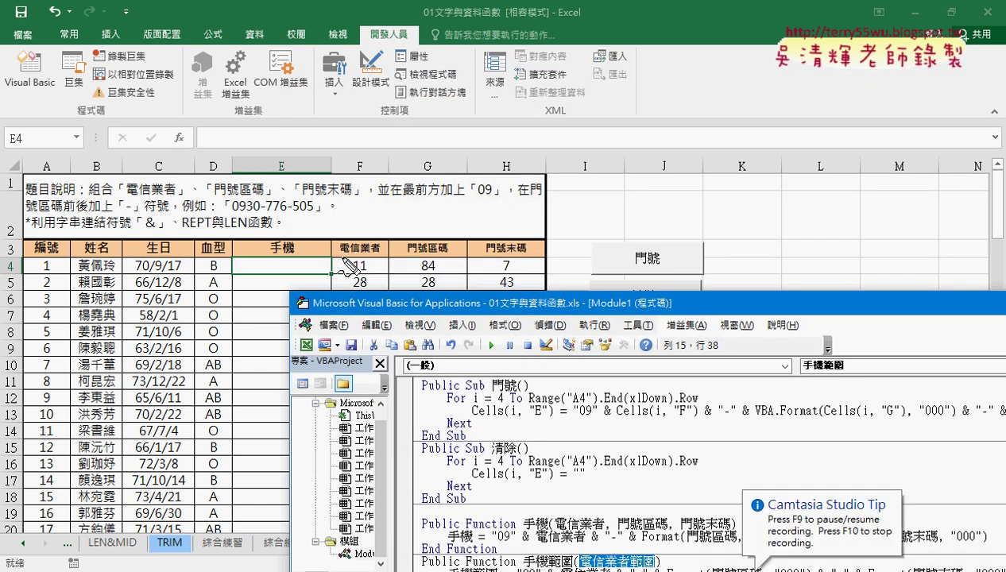
pyautogui.moveTo(331, 256)
pyautogui.mouseDown()
pyautogui.moveTo(330, 273)
pyautogui.moveTo(540, 275)
pyautogui.mouseUp()
pyautogui.moveTo(337, 274); pyautogui.dragTo(546, 276)
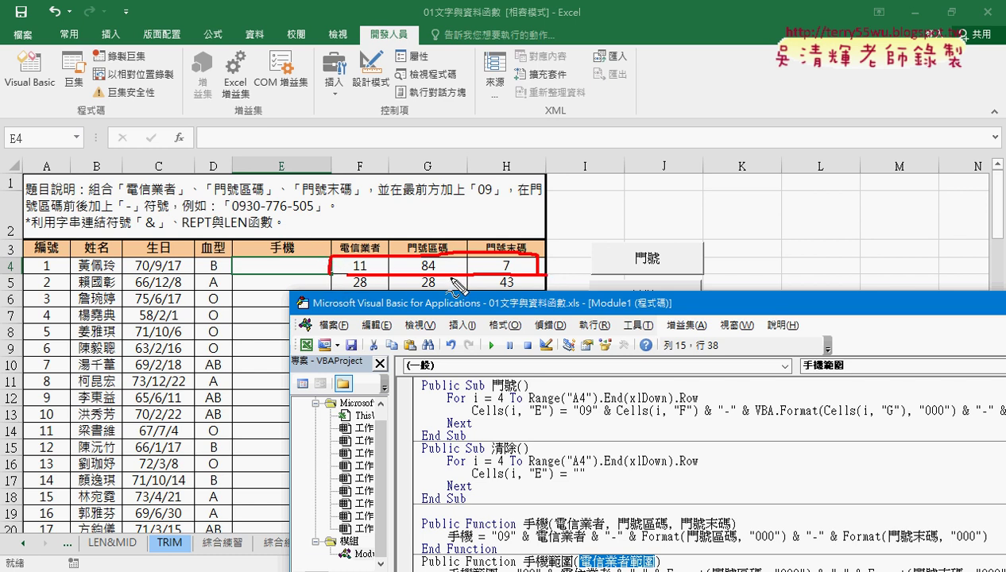
pyautogui.moveTo(302, 256); pyautogui.dragTo(299, 278)
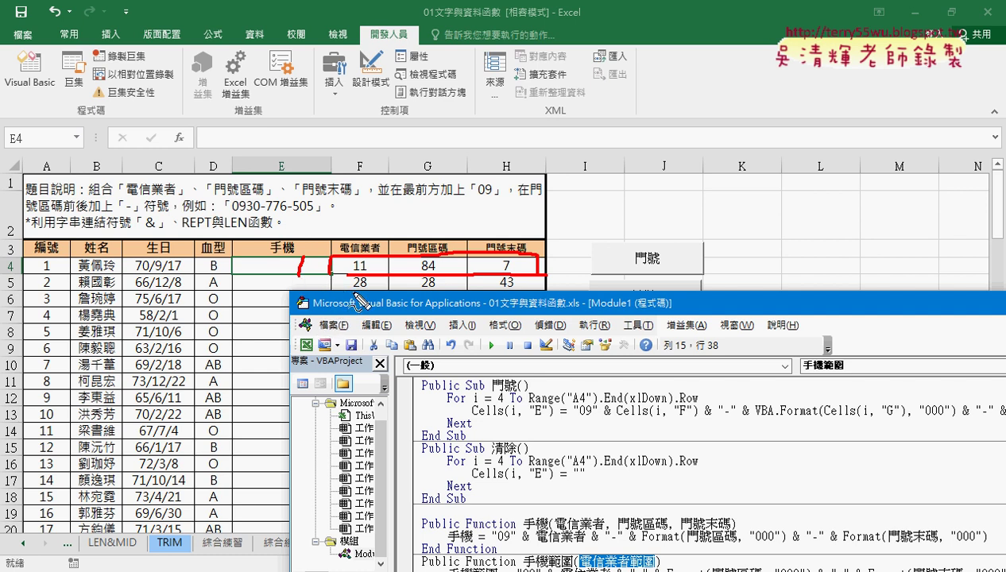
pyautogui.moveTo(370, 223)
pyautogui.mouseDown()
pyautogui.moveTo(363, 242)
pyautogui.moveTo(437, 241)
pyautogui.mouseUp()
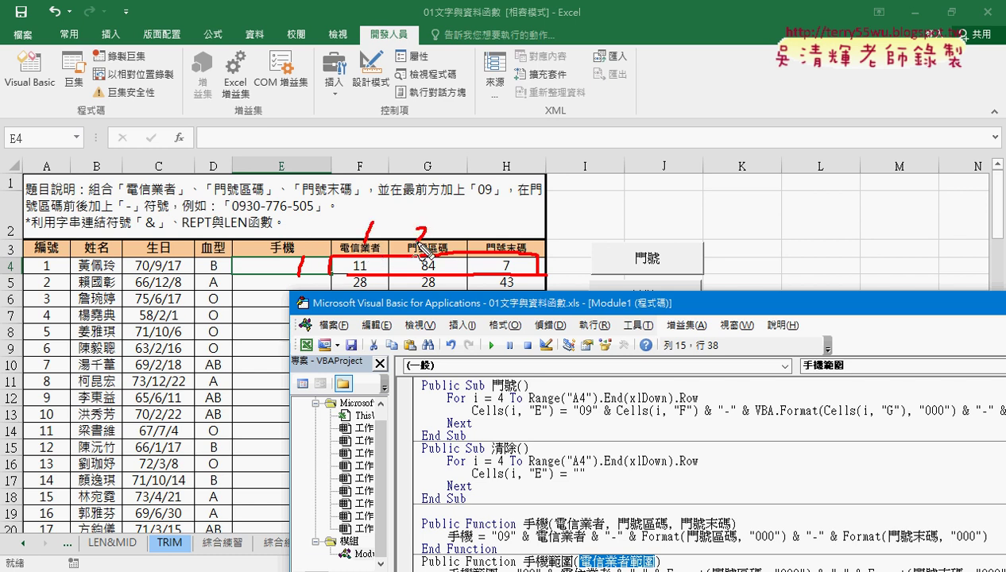
pyautogui.moveTo(495, 227); pyautogui.dragTo(504, 246)
pyautogui.moveTo(372, 255); pyautogui.dragTo(374, 274)
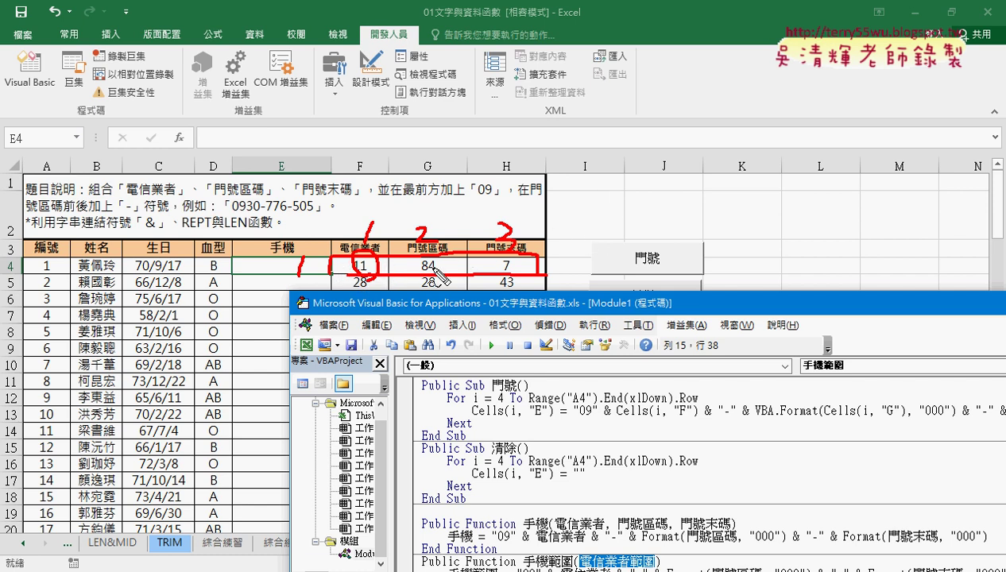
pyautogui.moveTo(580, 192)
pyautogui.mouseDown()
pyautogui.moveTo(565, 209)
pyautogui.moveTo(588, 218)
pyautogui.mouseUp()
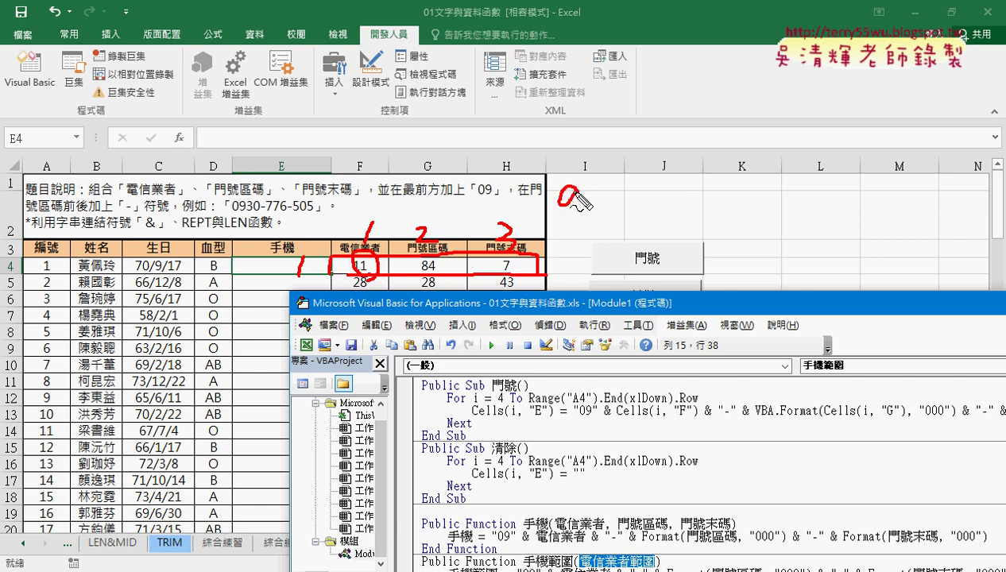
pyautogui.moveTo(611, 175)
pyautogui.mouseDown()
pyautogui.moveTo(592, 216)
pyautogui.moveTo(646, 215)
pyautogui.mouseUp()
pyautogui.moveTo(577, 225); pyautogui.dragTo(640, 222)
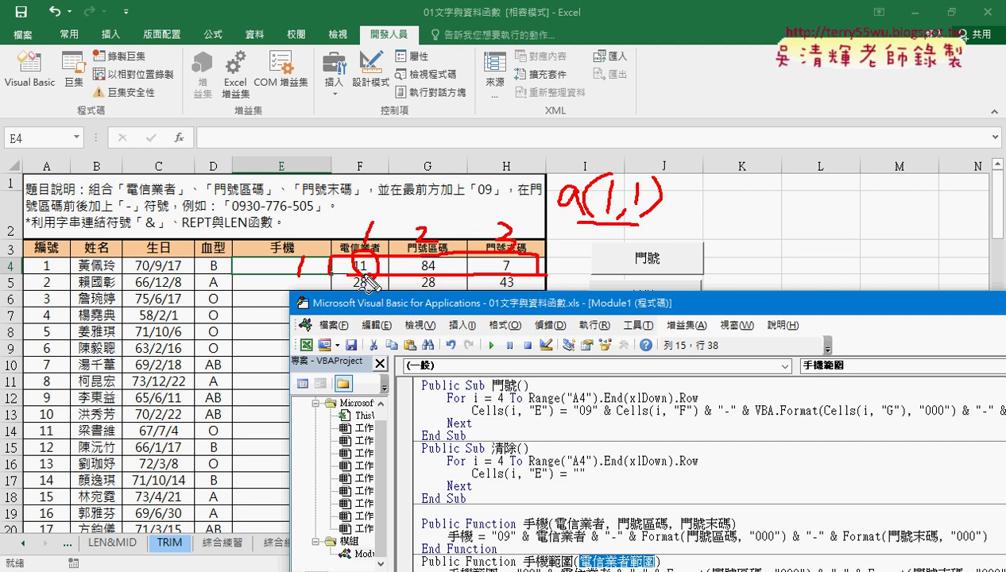
pyautogui.moveTo(740, 185); pyautogui.dragTo(745, 205)
pyautogui.moveTo(783, 165)
pyautogui.mouseDown()
pyautogui.moveTo(767, 208)
pyautogui.moveTo(787, 213)
pyautogui.moveTo(865, 187)
pyautogui.moveTo(837, 208)
pyautogui.mouseUp()
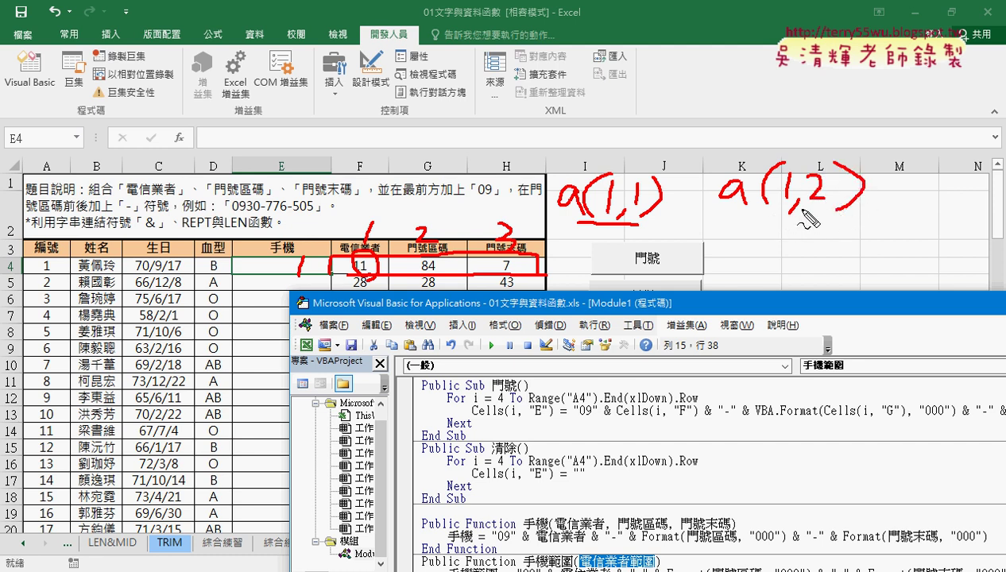
pyautogui.moveTo(767, 238)
pyautogui.mouseDown()
pyautogui.moveTo(769, 249)
pyautogui.moveTo(794, 255)
pyautogui.moveTo(834, 256)
pyautogui.moveTo(862, 240)
pyautogui.moveTo(848, 259)
pyautogui.moveTo(864, 262)
pyautogui.mouseUp()
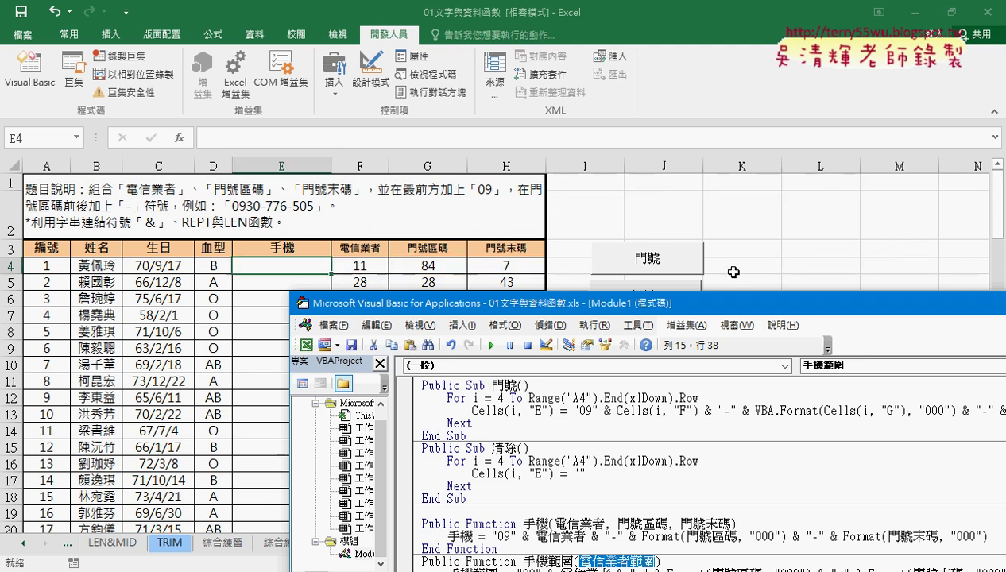
# - Start a new indented line 'a =' inside the 手機範圍 function
pyautogui.moveTo(661, 302); pyautogui.dragTo(613, 80)
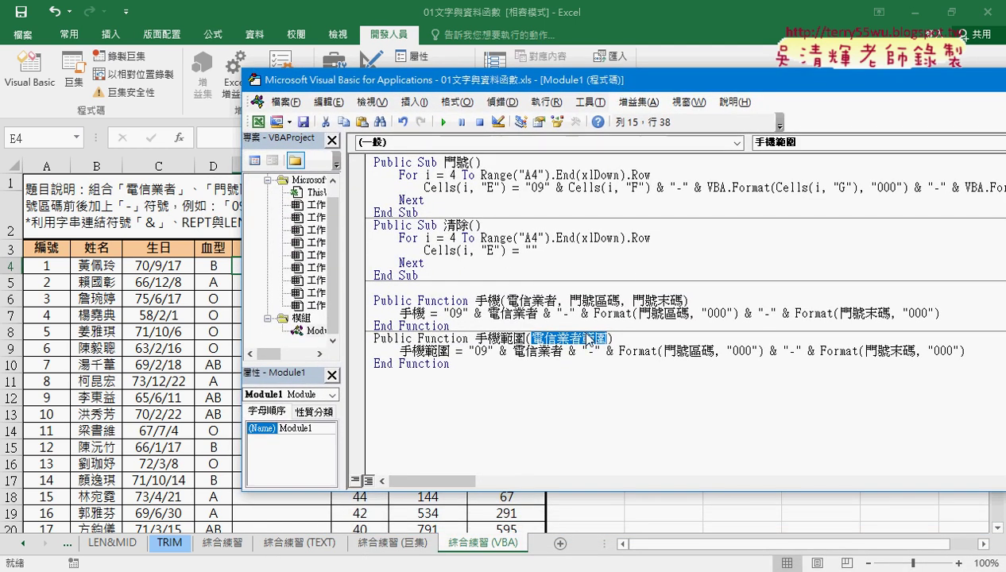
pyautogui.click(624, 335)
pyautogui.press('Return')
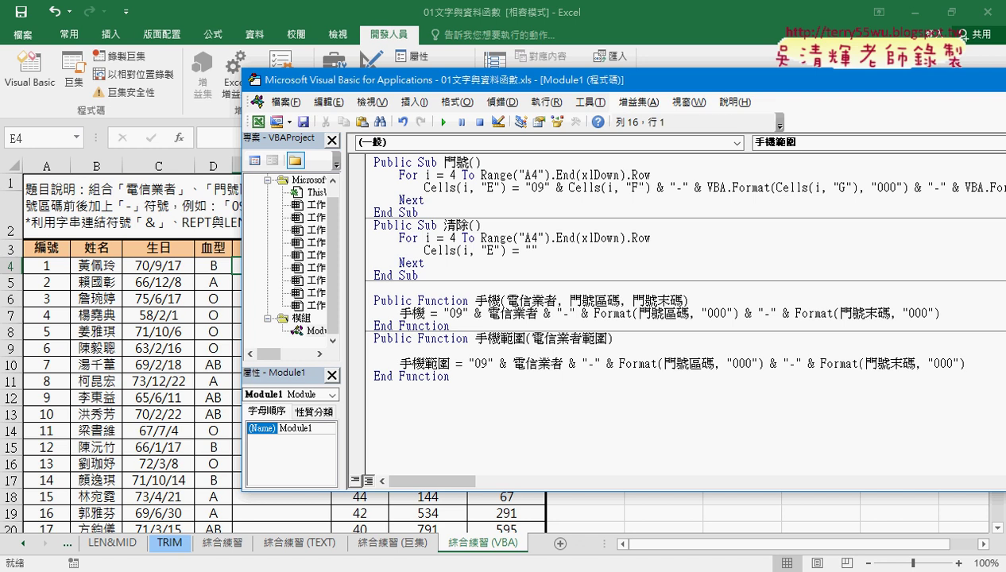
pyautogui.press('Tab')
pyautogui.write('ㄚ')
pyautogui.press('shift')
pyautogui.write('=')
pyautogui.doubleClick(402, 350)
pyautogui.click(530, 339)
# - Complete the new line as a = 電信業者範圍
pyautogui.click(541, 291)
pyautogui.moveTo(530, 339); pyautogui.dragTo(602, 340)
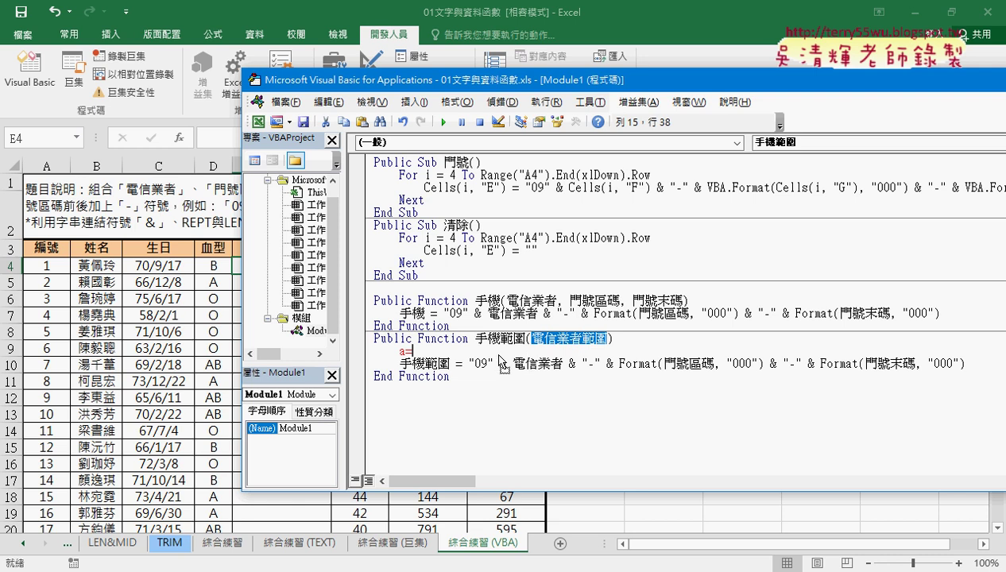
pyautogui.moveTo(502, 364); pyautogui.dragTo(427, 351)
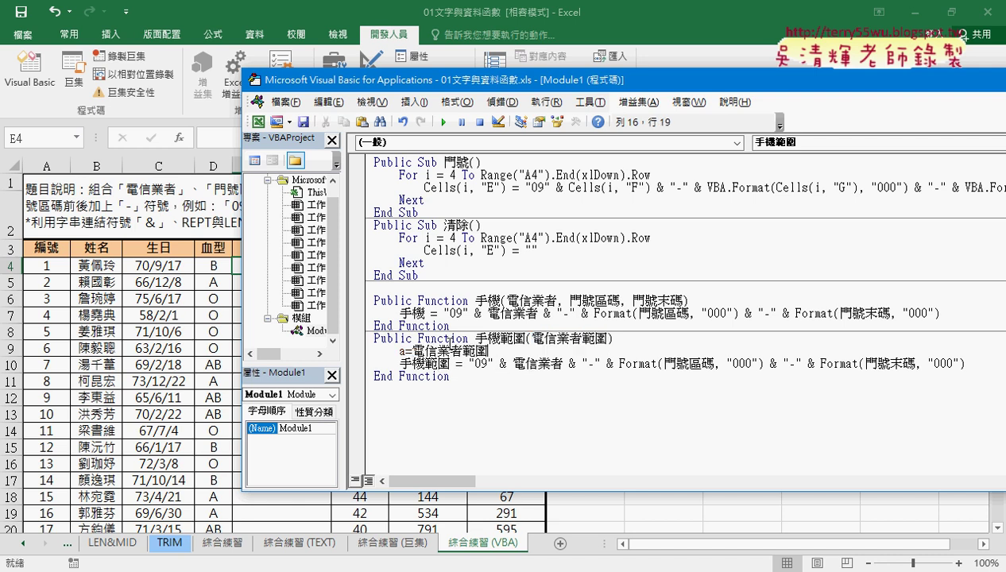
pyautogui.click(552, 340)
pyautogui.moveTo(504, 350); pyautogui.dragTo(426, 351)
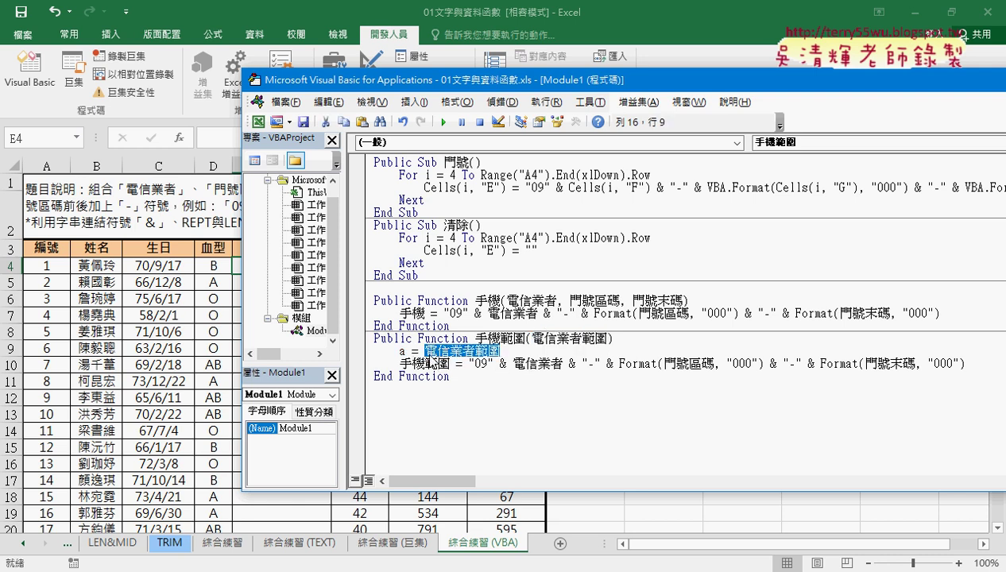
pyautogui.click(405, 350)
pyautogui.doubleClick(403, 350)
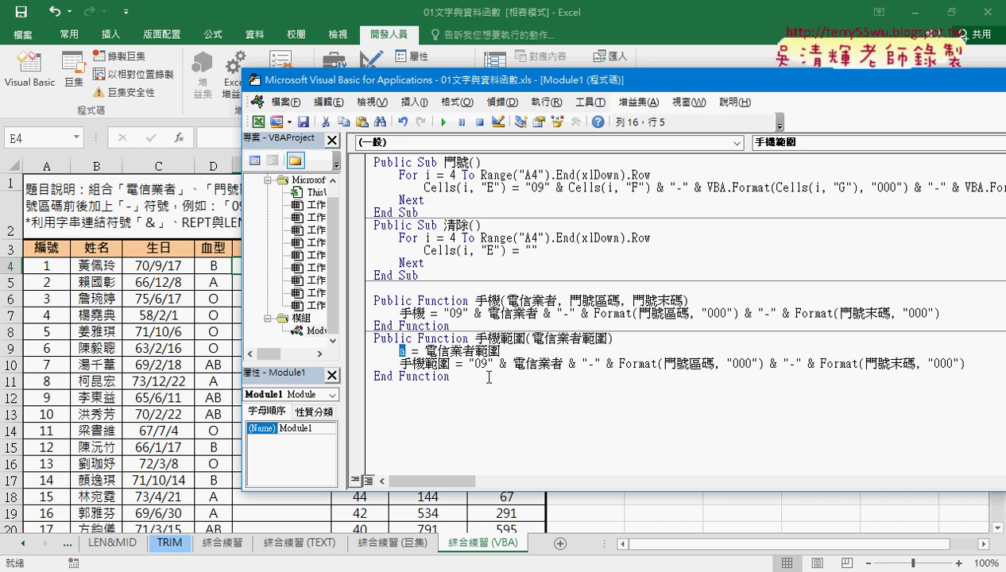
# - Replace the 電信業者 and 門號區碼 arguments with a(1,1) and a(1,2)
pyautogui.moveTo(512, 363); pyautogui.dragTo(563, 363)
pyautogui.write('a')
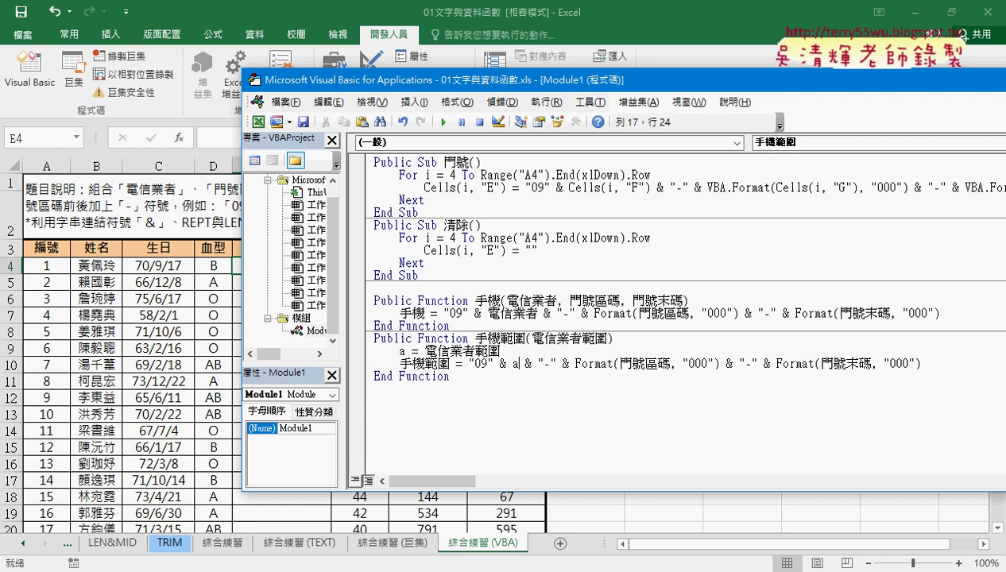
pyautogui.write('(1,1)')
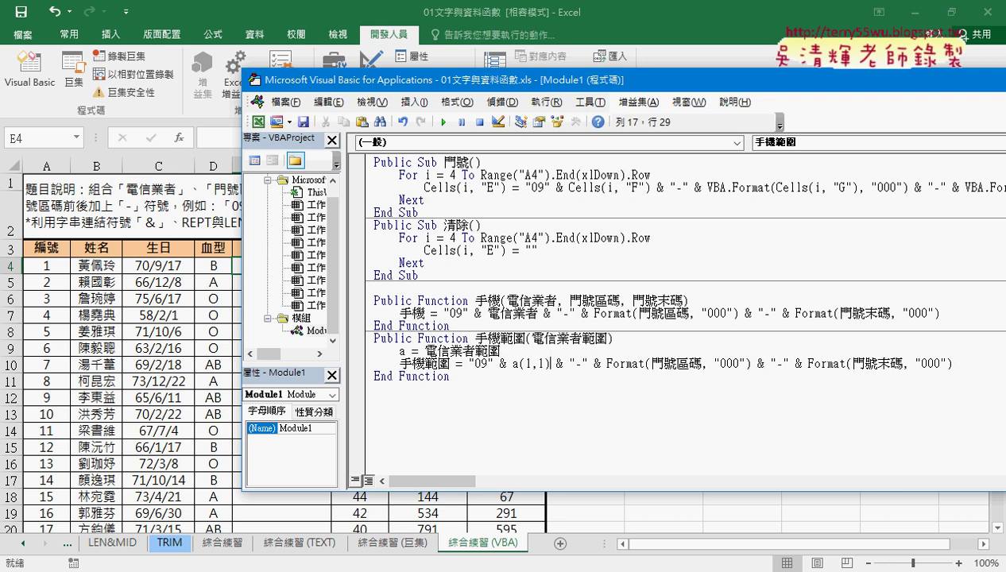
pyautogui.moveTo(512, 363); pyautogui.dragTo(548, 364)
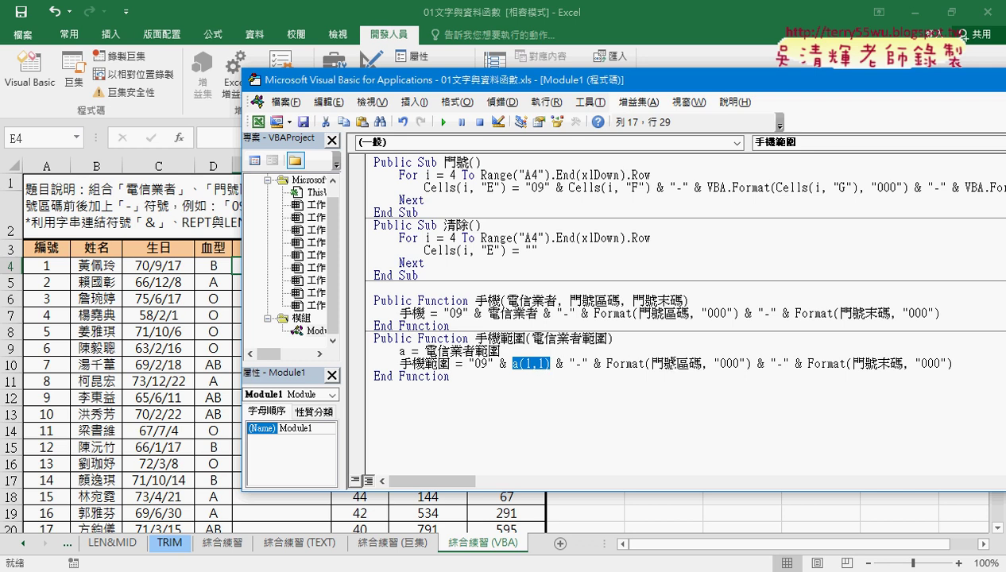
pyautogui.moveTo(652, 364); pyautogui.dragTo(702, 364)
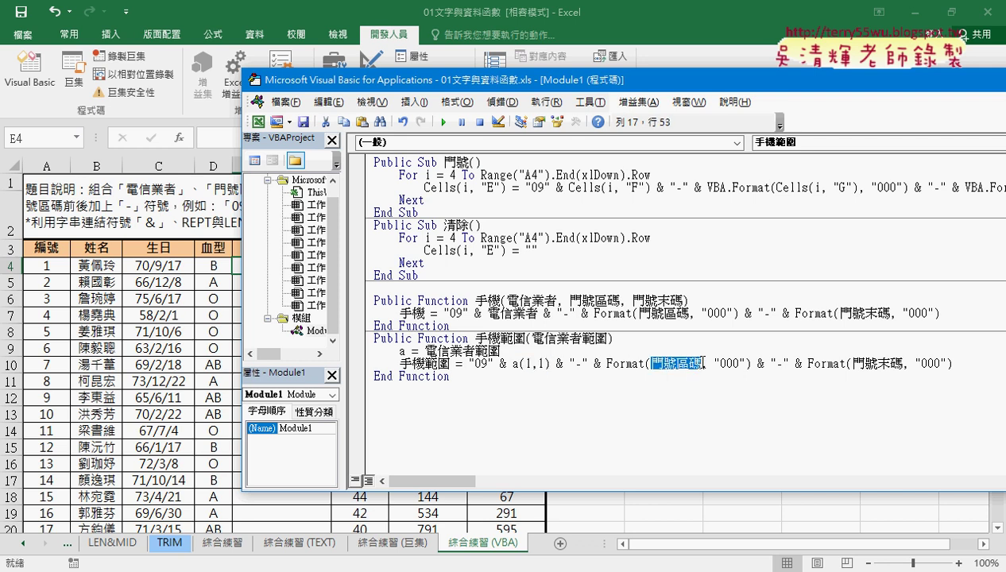
pyautogui.press('Delete')
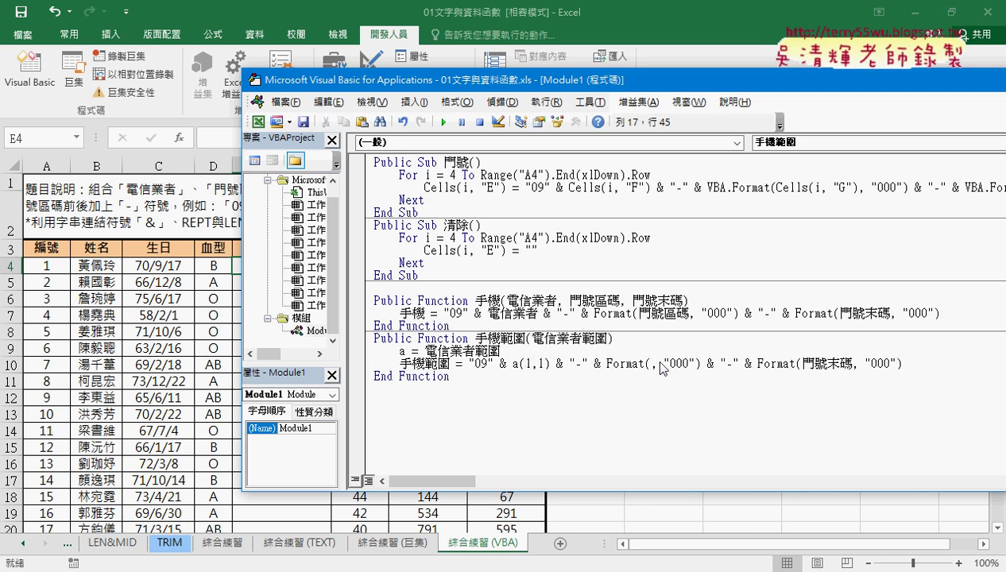
pyautogui.moveTo(511, 363)
pyautogui.mouseDown()
pyautogui.moveTo(654, 373)
pyautogui.moveTo(675, 364)
pyautogui.mouseUp()
pyautogui.write('2')
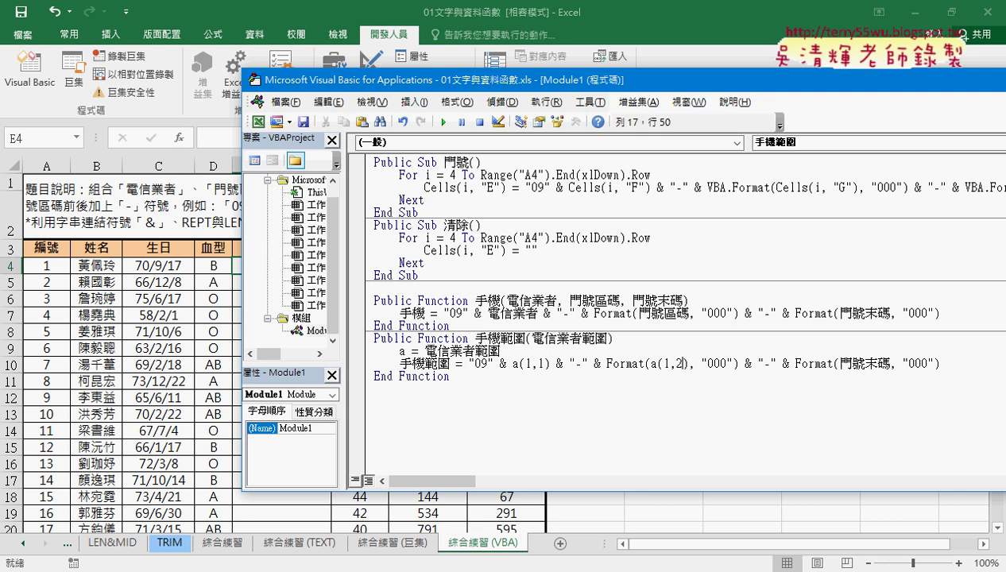
# - Replace the 門號末碼 argument in the last Format call with a(1,3)
pyautogui.moveTo(840, 363); pyautogui.dragTo(890, 363)
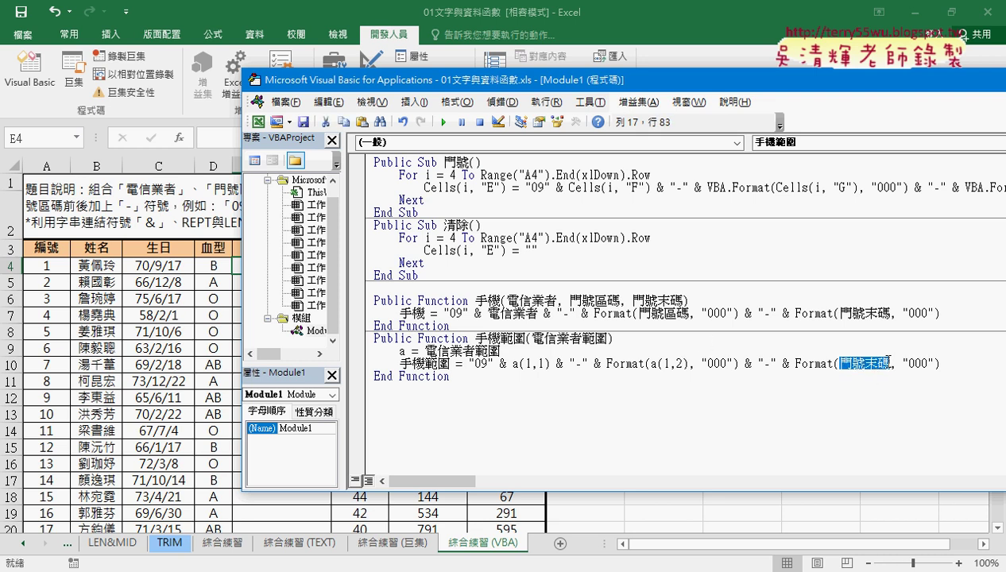
pyautogui.press('Delete')
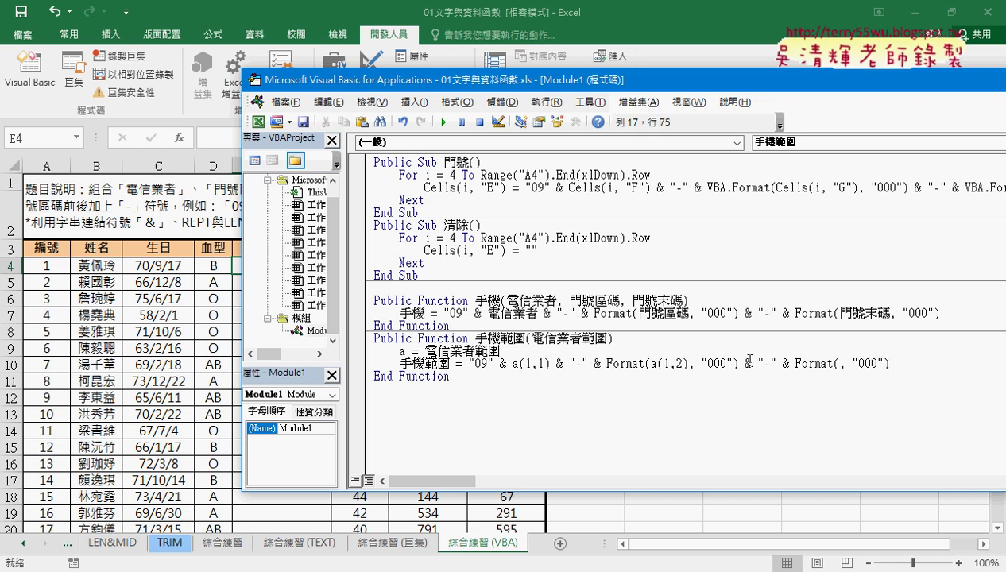
pyautogui.moveTo(687, 364)
pyautogui.mouseDown()
pyautogui.moveTo(645, 364)
pyautogui.moveTo(839, 371)
pyautogui.mouseUp()
pyautogui.doubleClick(867, 366)
pyautogui.write('3')
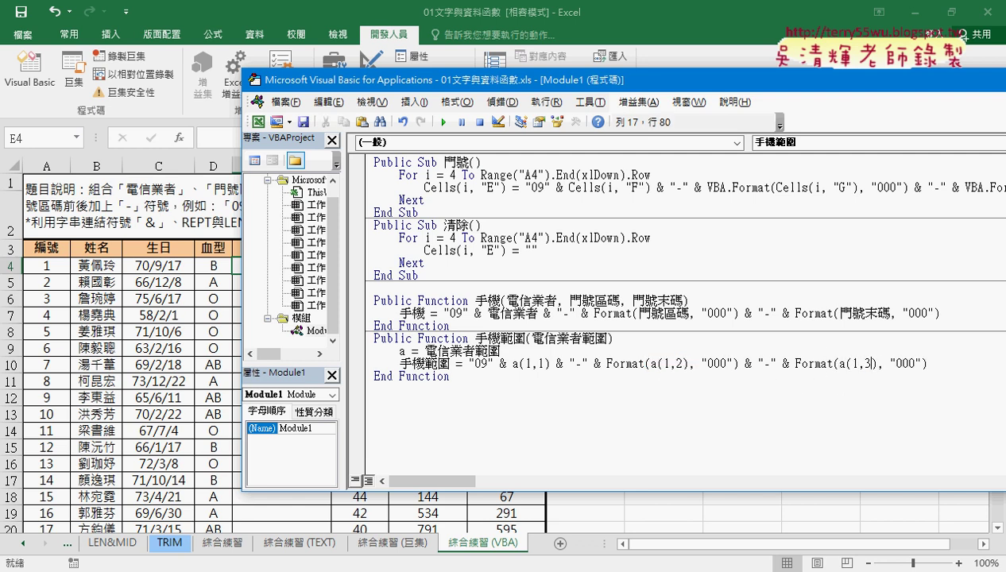
pyautogui.click(860, 414)
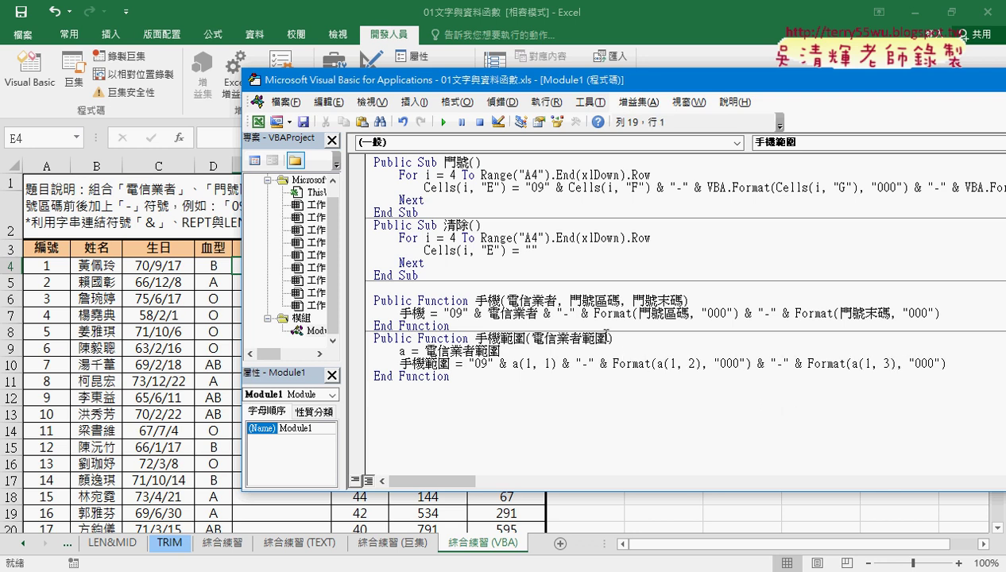
# - Point out the 電信業者範圍 parameter and the a(1, 1) index in the finished code
pyautogui.moveTo(609, 339); pyautogui.dragTo(532, 339)
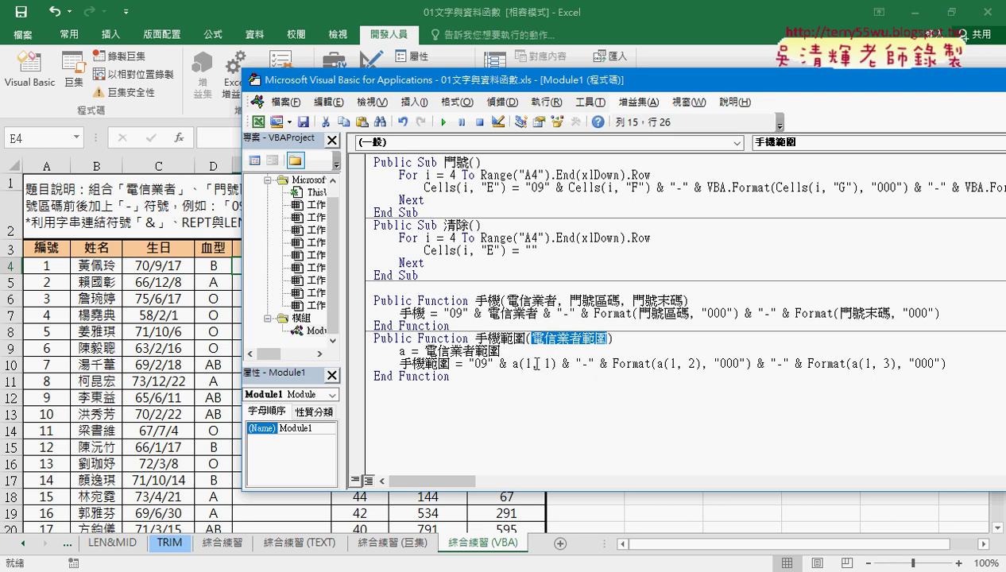
pyautogui.click(525, 363)
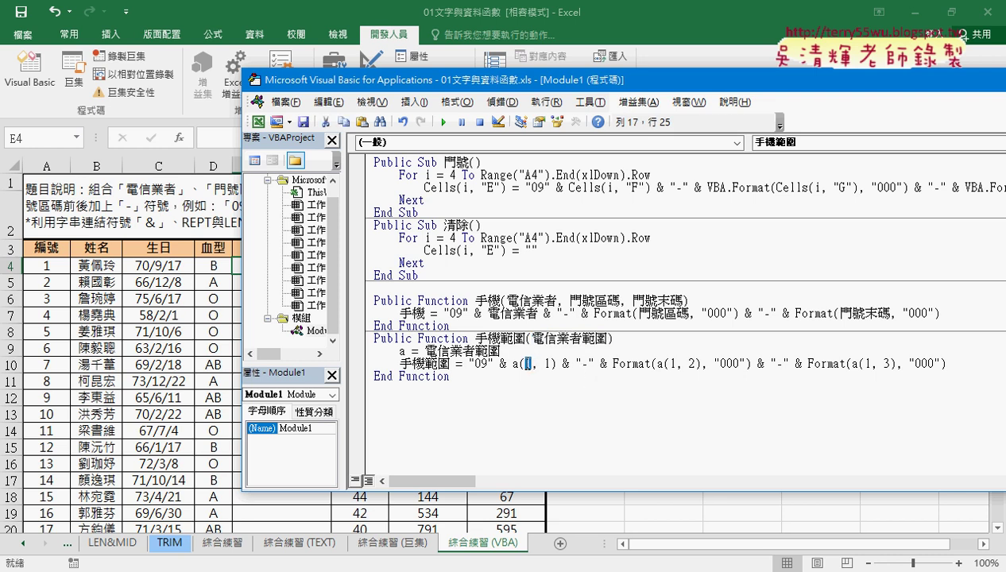
pyautogui.click(545, 363)
pyautogui.click(504, 388)
pyautogui.moveTo(356, 83); pyautogui.dragTo(473, 84)
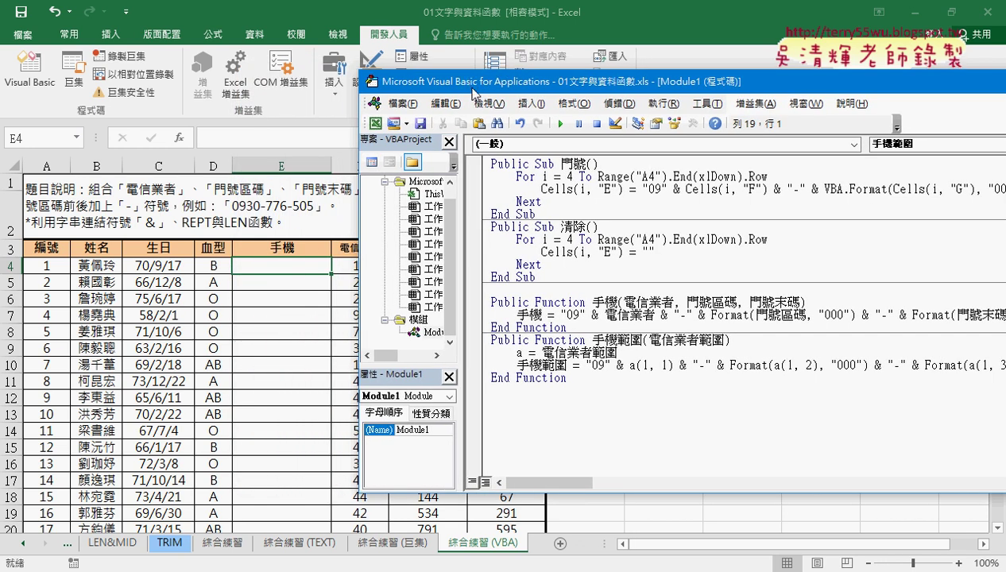
# - Insert the user-defined 手機範圍 function into cell E4 via the fx button
pyautogui.click(274, 260)
pyautogui.click(185, 140)
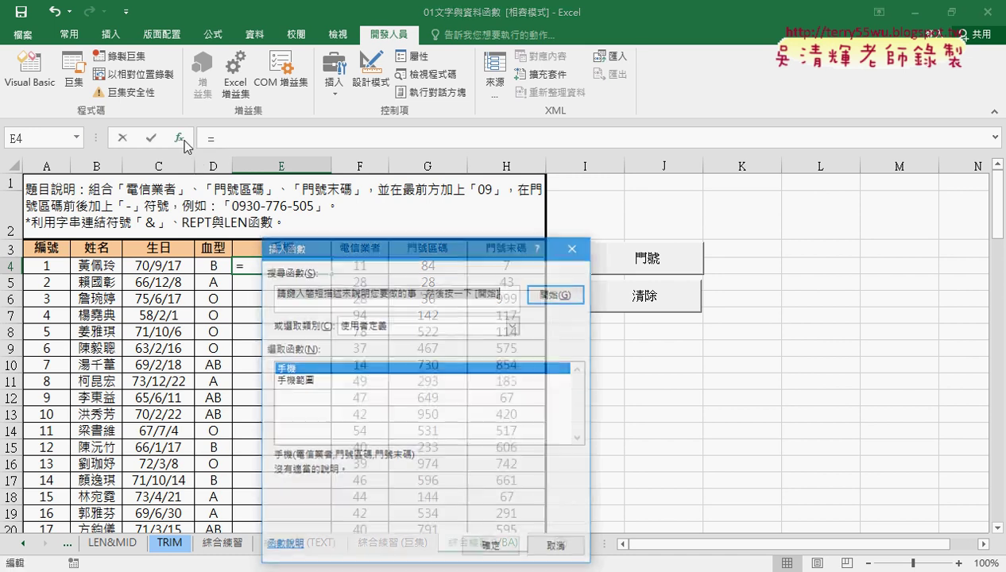
pyautogui.moveTo(482, 206); pyautogui.dragTo(498, 118)
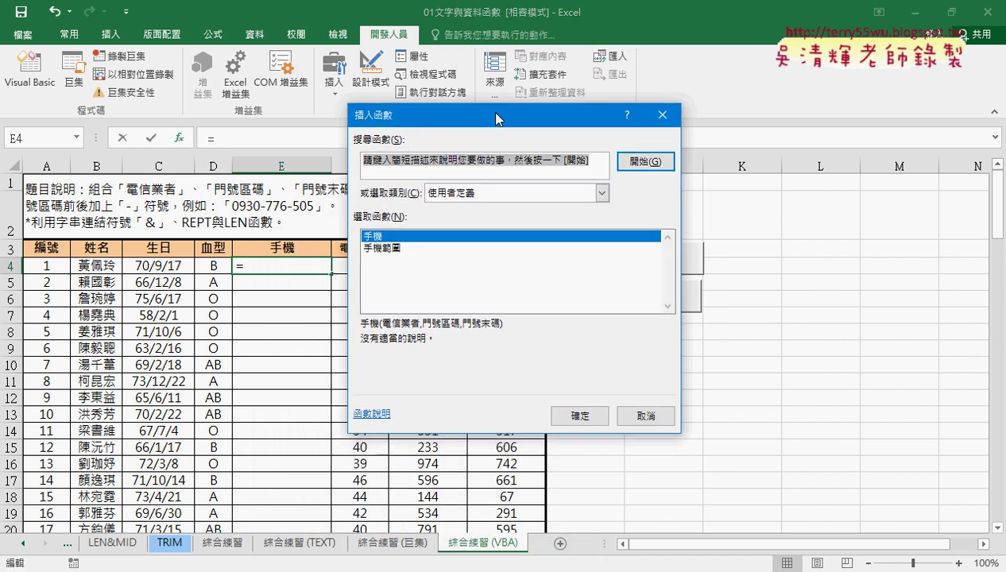
pyautogui.click(488, 193)
pyautogui.click(477, 339)
pyautogui.click(389, 248)
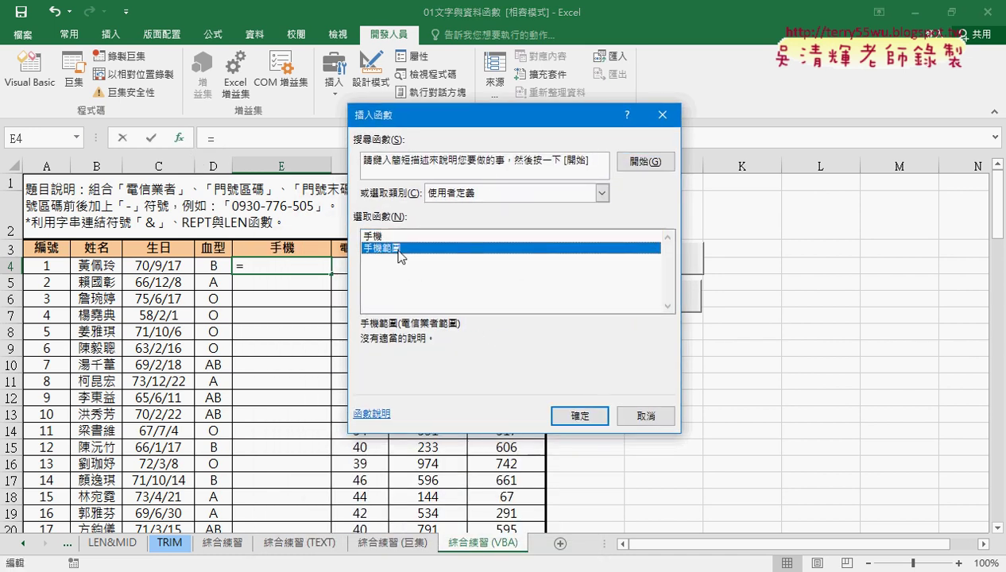
pyautogui.moveTo(459, 120); pyautogui.dragTo(618, 119)
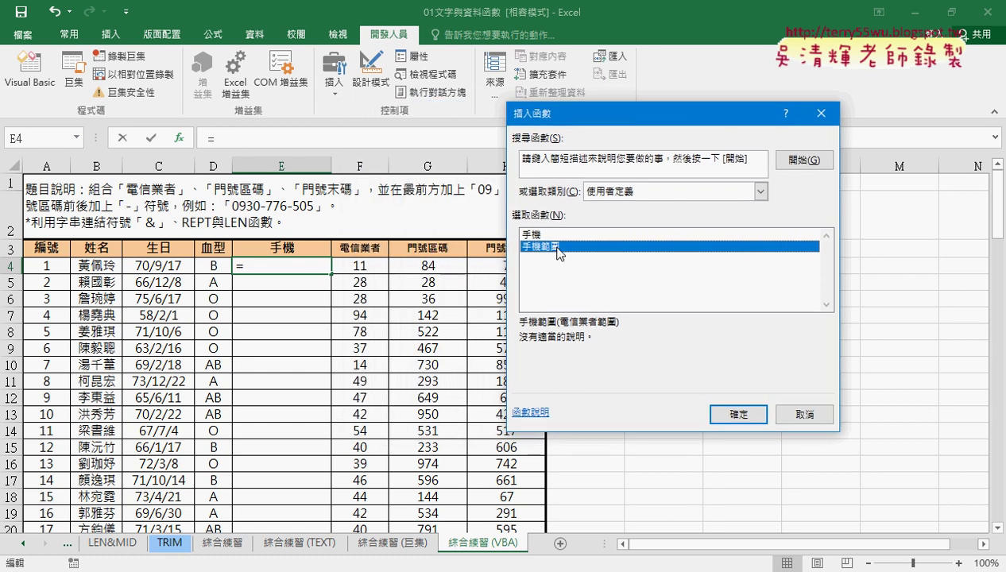
pyautogui.click(735, 414)
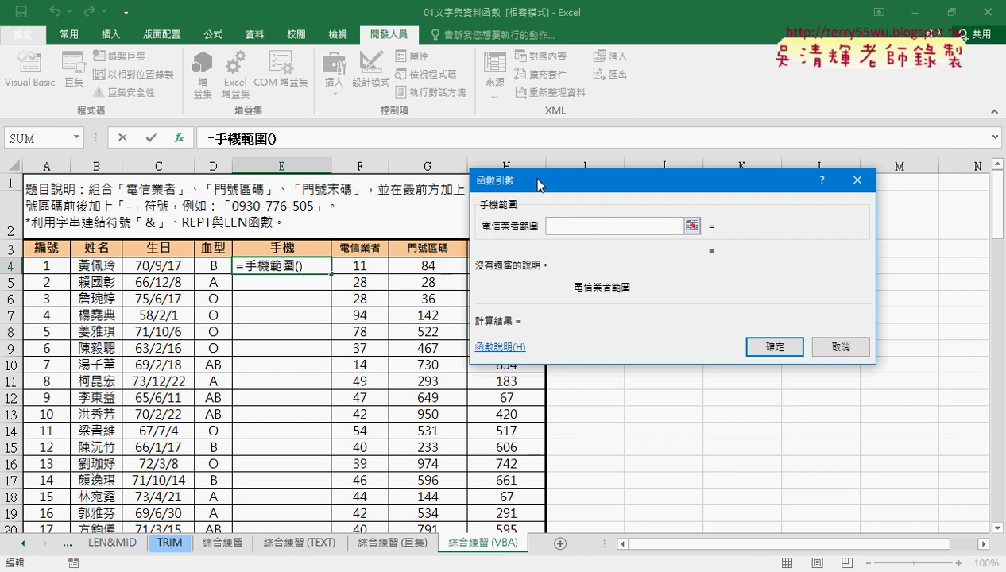
# - Set the 電信業者範圍 argument to F4:H4
pyautogui.moveTo(538, 185); pyautogui.dragTo(368, 319)
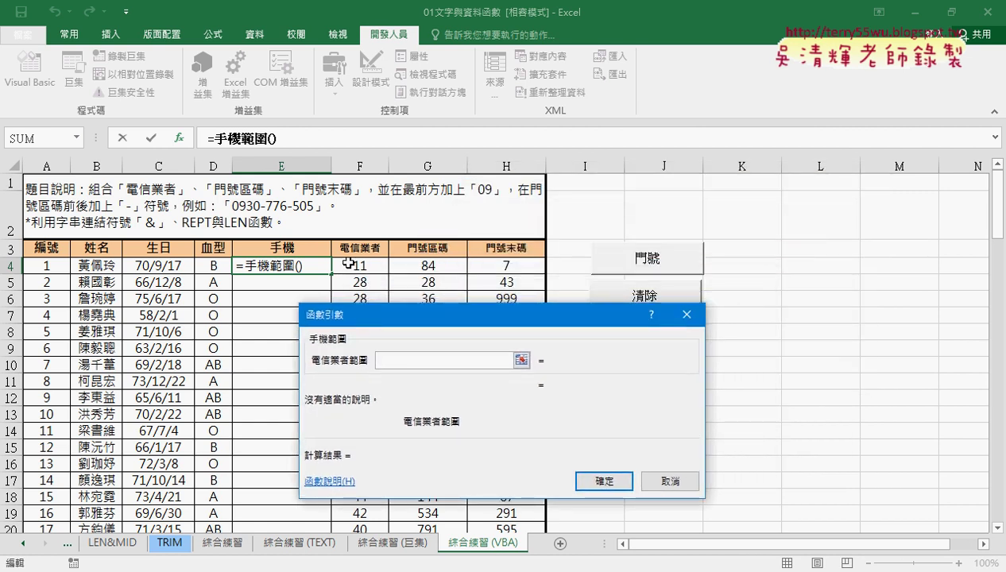
pyautogui.moveTo(346, 265); pyautogui.dragTo(492, 268)
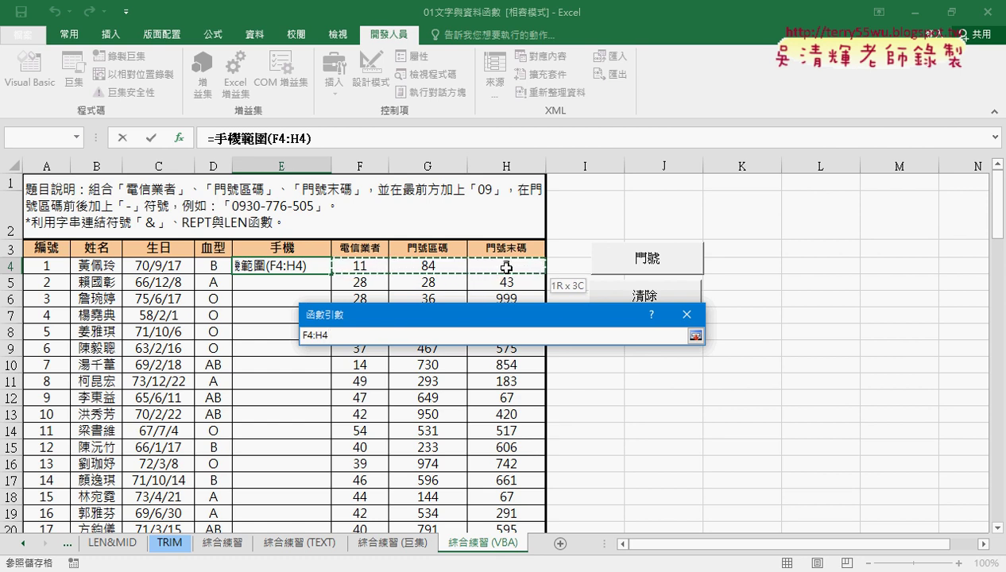
pyautogui.moveTo(506, 266); pyautogui.dragTo(506, 267)
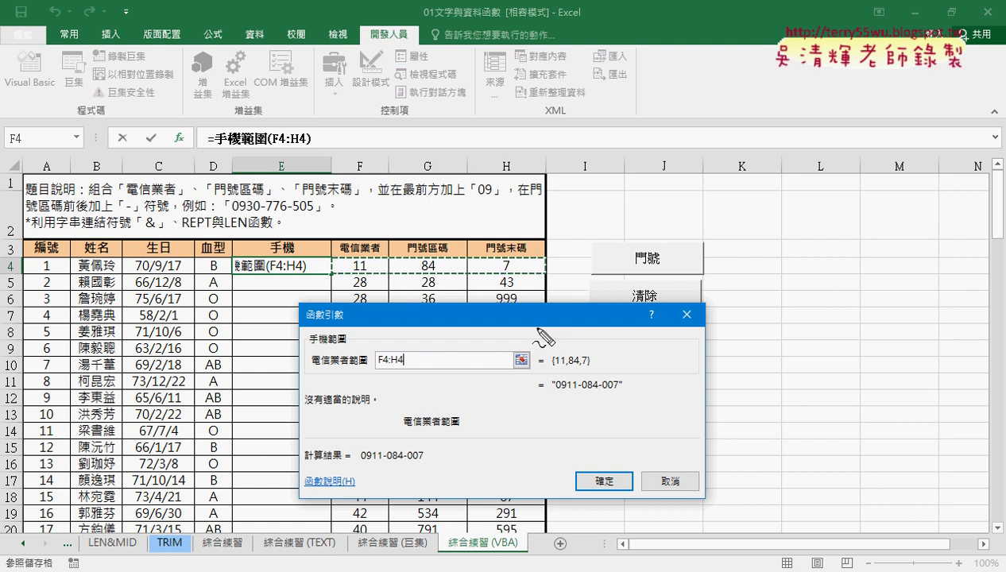
pyautogui.moveTo(324, 253)
pyautogui.mouseDown()
pyautogui.moveTo(326, 283)
pyautogui.moveTo(539, 270)
pyautogui.mouseUp()
pyautogui.moveTo(341, 271); pyautogui.dragTo(437, 273)
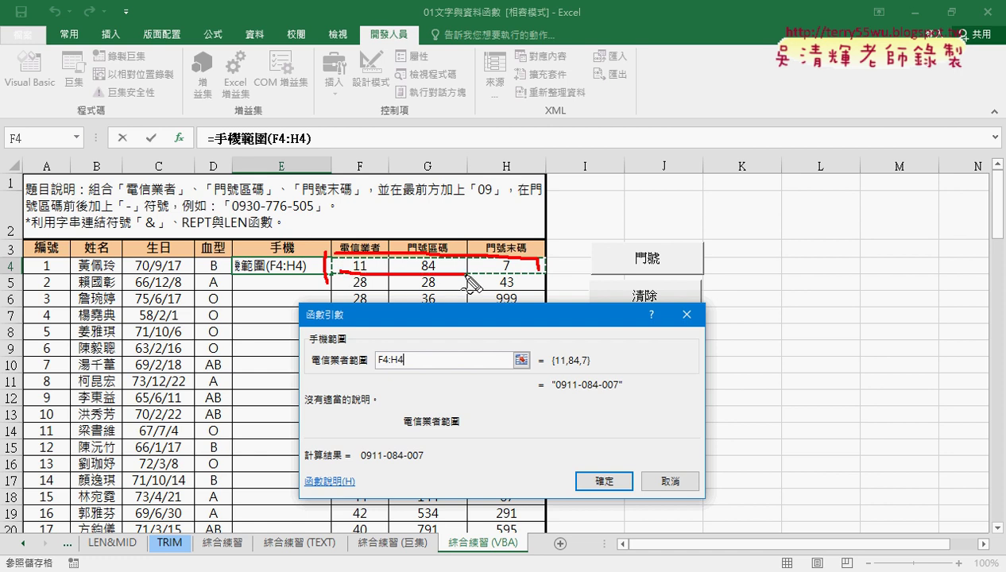
pyautogui.moveTo(548, 369); pyautogui.dragTo(590, 372)
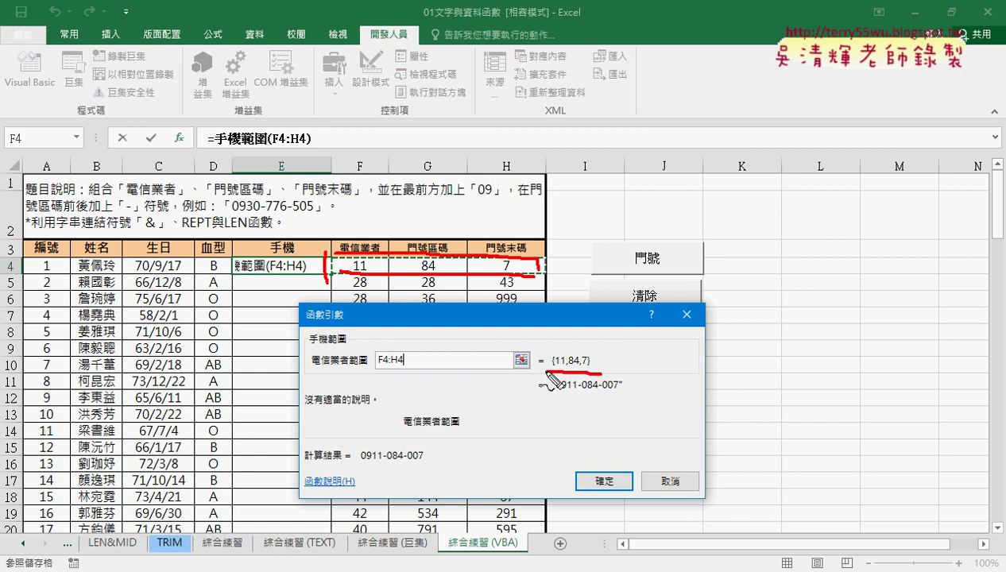
pyautogui.moveTo(586, 237)
pyautogui.mouseDown()
pyautogui.moveTo(577, 271)
pyautogui.moveTo(584, 292)
pyautogui.mouseUp()
pyautogui.moveTo(688, 238); pyautogui.dragTo(697, 280)
pyautogui.moveTo(548, 302); pyautogui.dragTo(565, 301)
pyautogui.moveTo(689, 302); pyautogui.dragTo(711, 302)
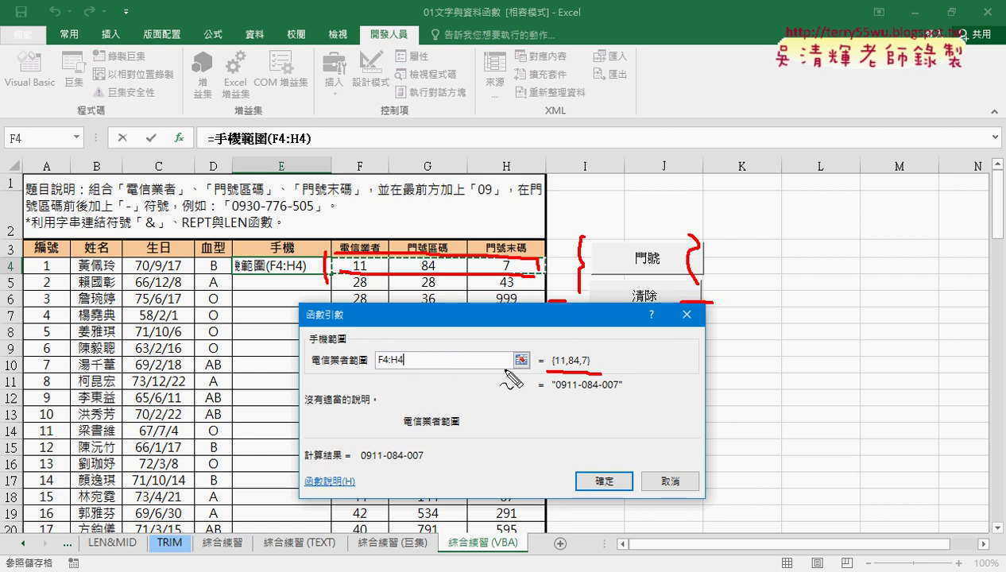
pyautogui.moveTo(554, 392); pyautogui.dragTo(617, 390)
pyautogui.press('Escape')
pyautogui.click(610, 492)
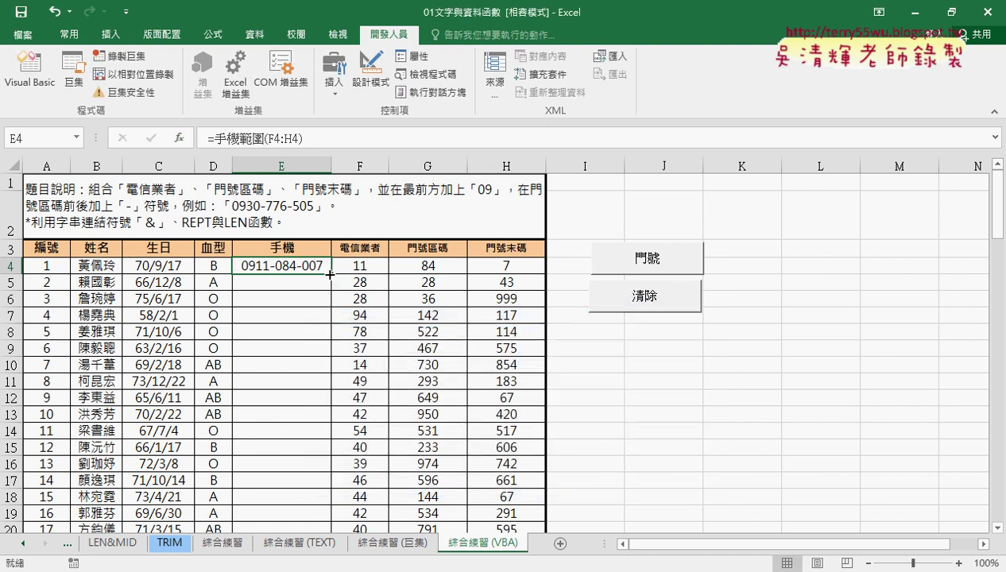
# - Fill E4's formula down column E, then clear the column and reselect E4
pyautogui.doubleClick(329, 272)
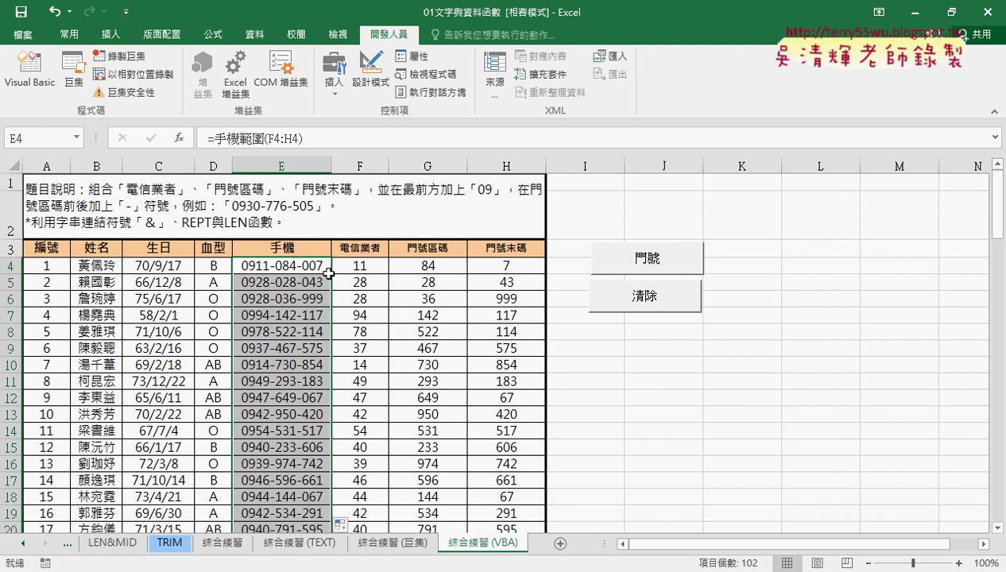
pyautogui.press('Delete')
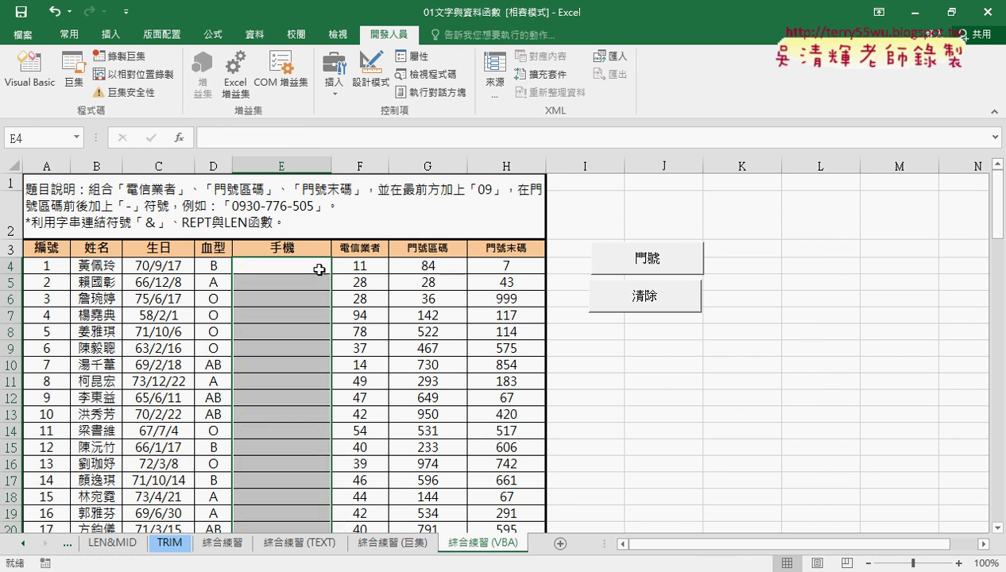
pyautogui.click(320, 268)
# - Re-insert 手機範圍 in E4 with F4:H4 as its range argument
pyautogui.click(180, 138)
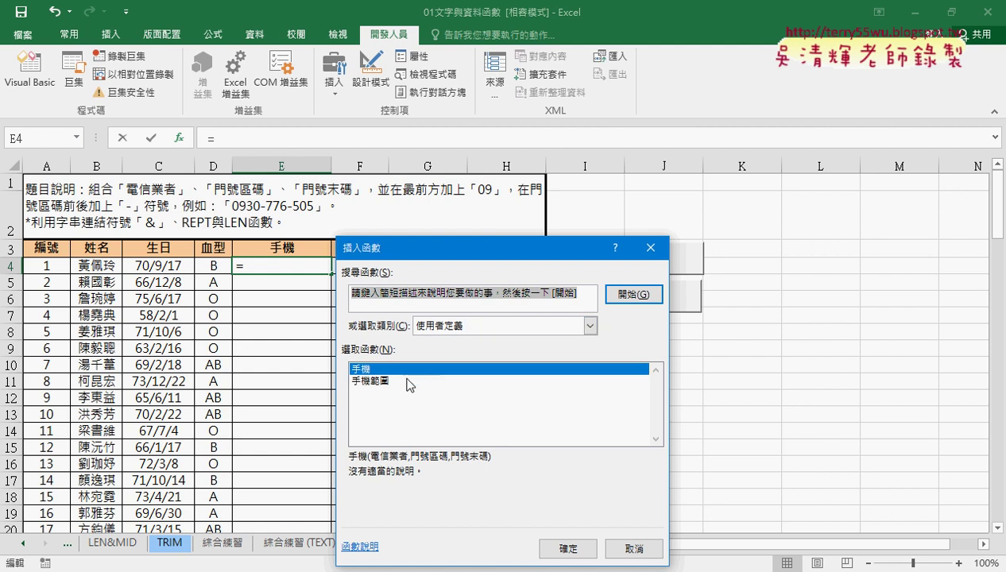
pyautogui.click(388, 381)
pyautogui.moveTo(451, 259); pyautogui.dragTo(580, 148)
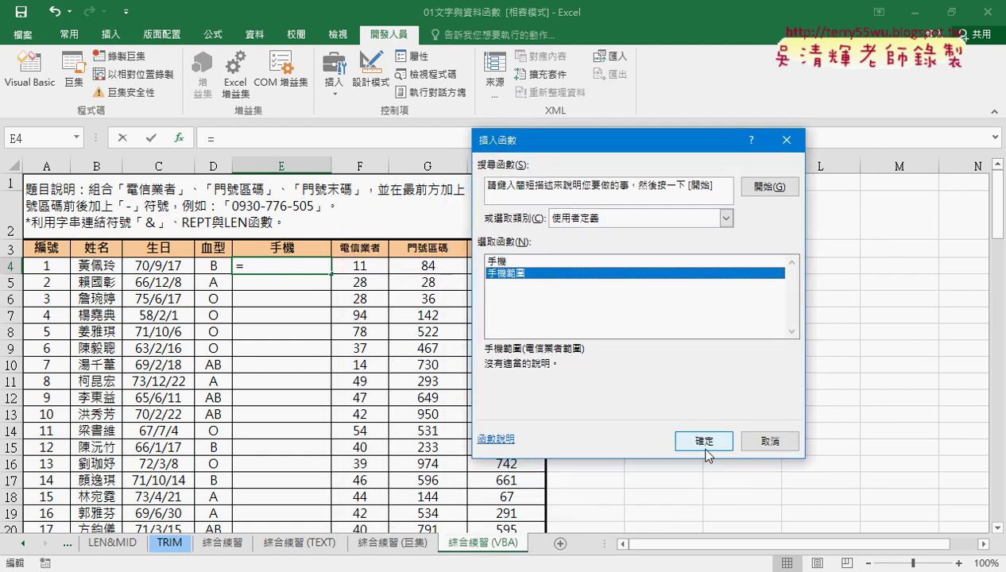
pyautogui.click(696, 439)
pyautogui.moveTo(462, 228); pyautogui.dragTo(393, 351)
pyautogui.moveTo(360, 268); pyautogui.dragTo(514, 272)
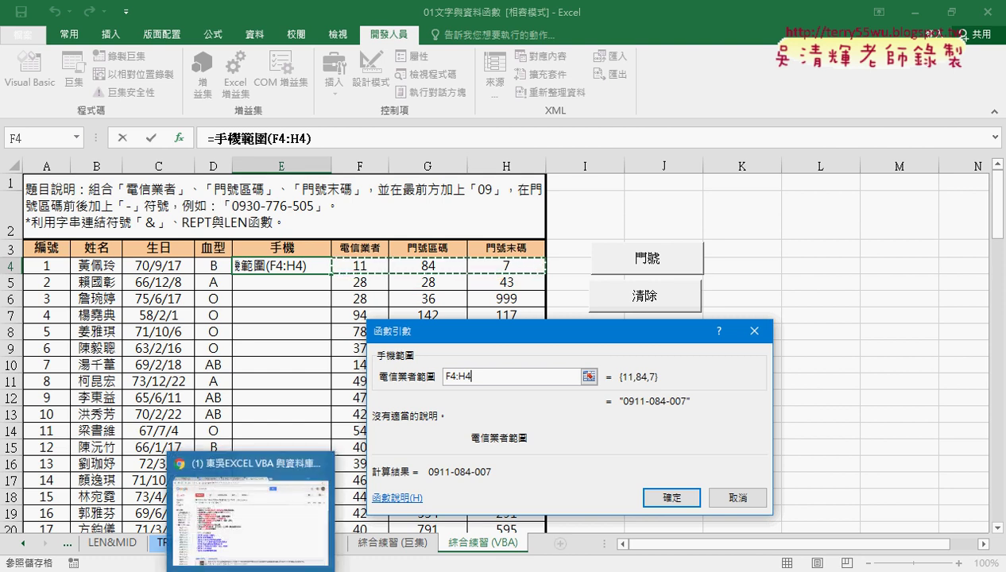
# - Open the code notes document in Chrome and scroll down to the VBA code
pyautogui.click(249, 508)
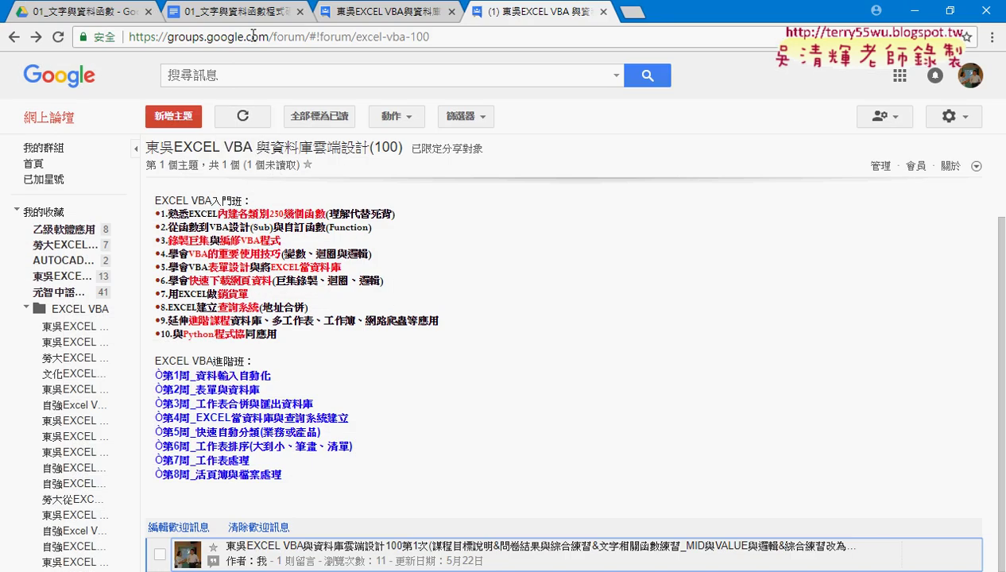
pyautogui.click(238, 12)
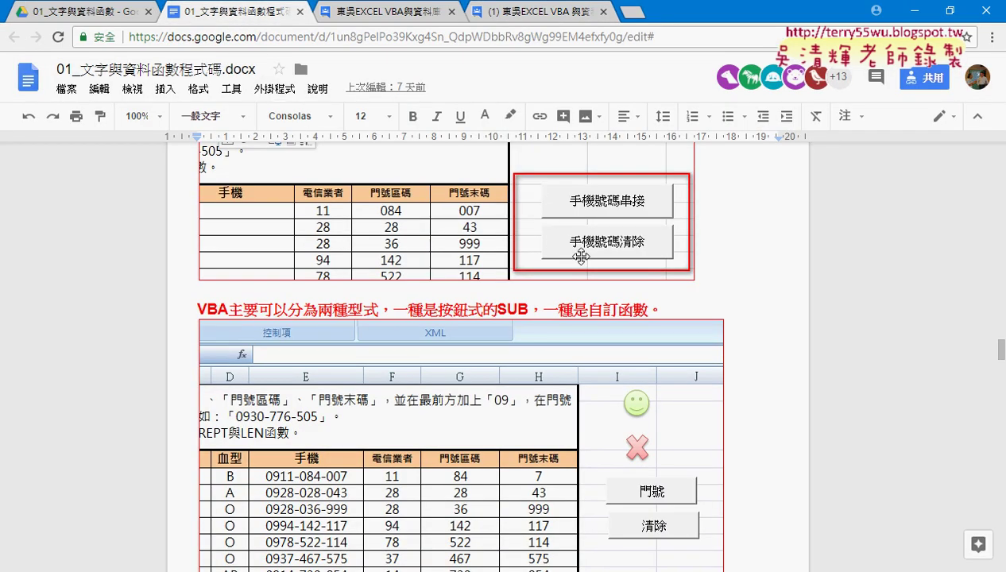
pyautogui.scroll(-3, 579, 253)
pyautogui.scroll(-2, 581, 255)
pyautogui.scroll(-1, 581, 256)
pyautogui.scroll(-1, 581, 256)
pyautogui.scroll(-1, 508, 256)
pyautogui.scroll(-1, 439, 258)
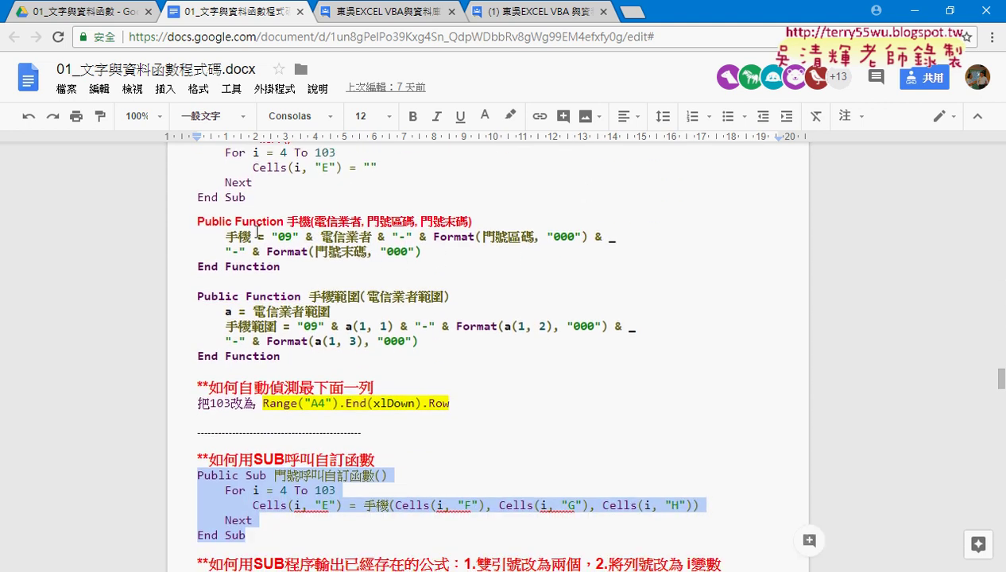
# - Highlight the 手機 and 手機範圍 code blocks and the trailing underscore continuation
pyautogui.moveTo(199, 223); pyautogui.dragTo(314, 266)
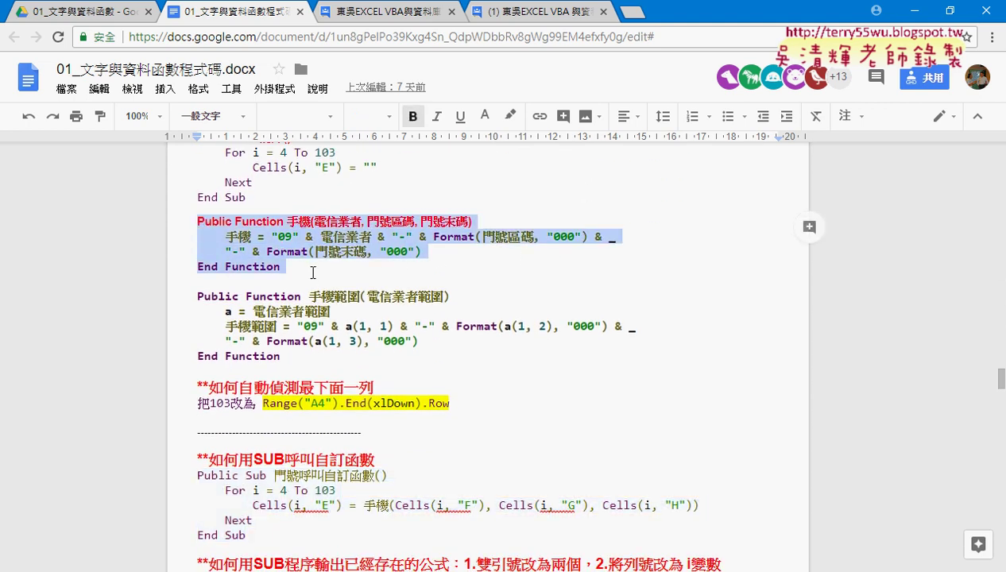
pyautogui.moveTo(196, 296); pyautogui.dragTo(424, 368)
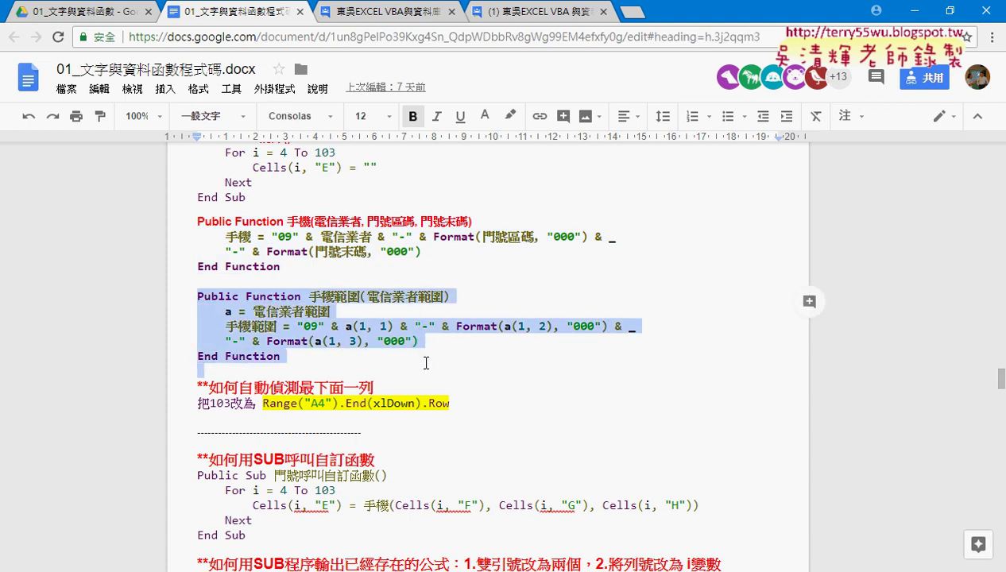
pyautogui.click(611, 258)
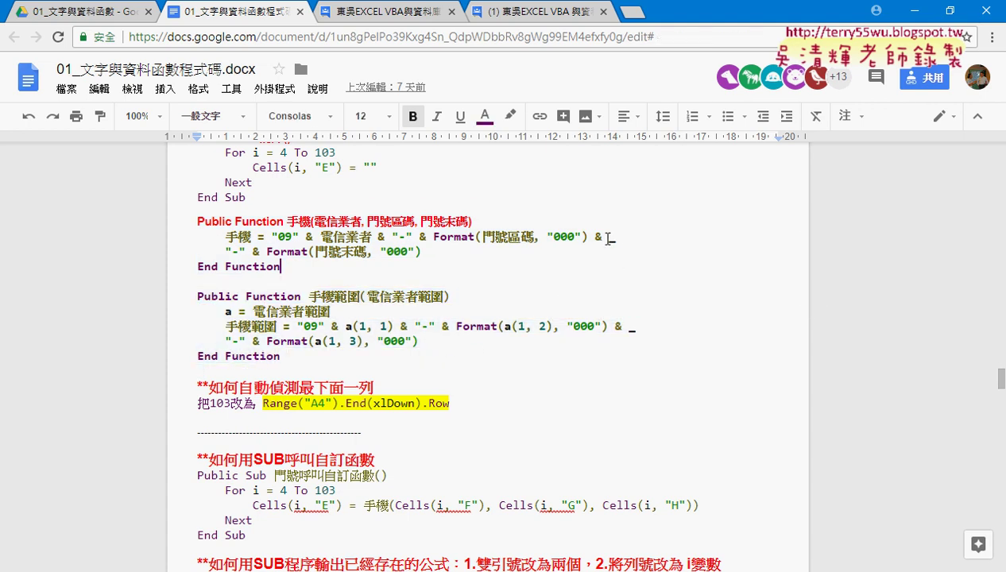
pyautogui.moveTo(600, 237); pyautogui.dragTo(621, 236)
pyautogui.press('Right')
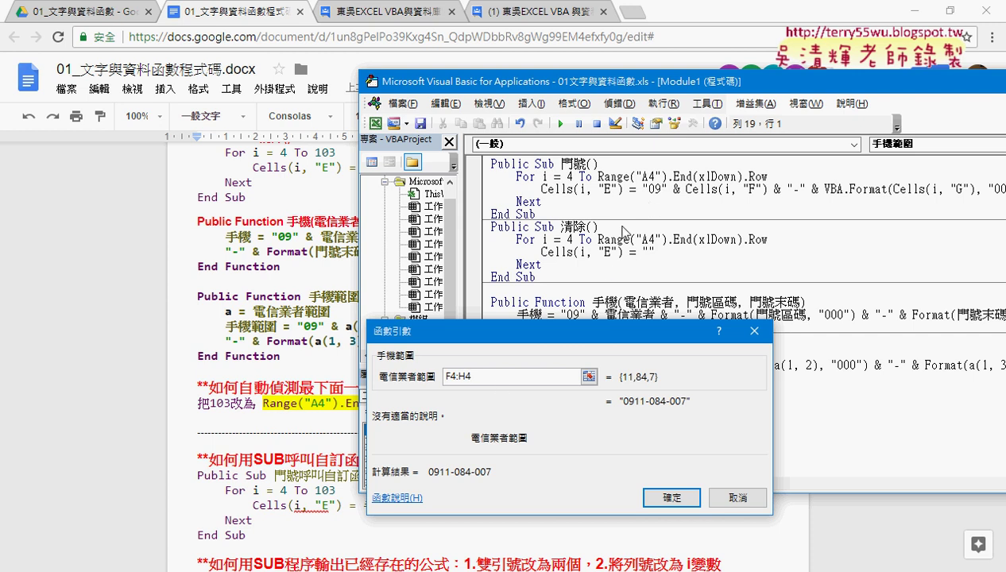
# - Confirm E4's 手機範圍 formula and bring the VBA editor to the left edge
pyautogui.click(671, 497)
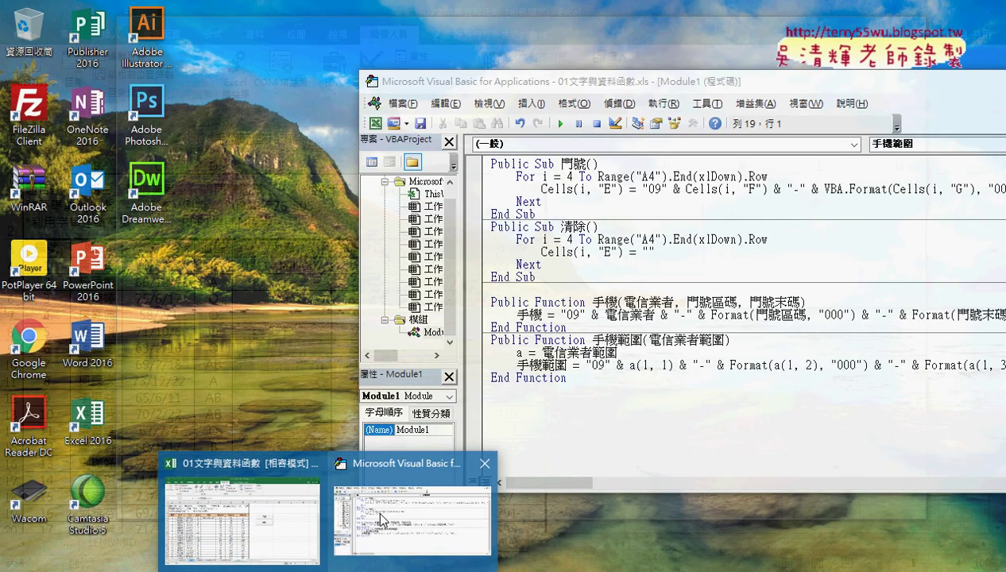
pyautogui.click(381, 520)
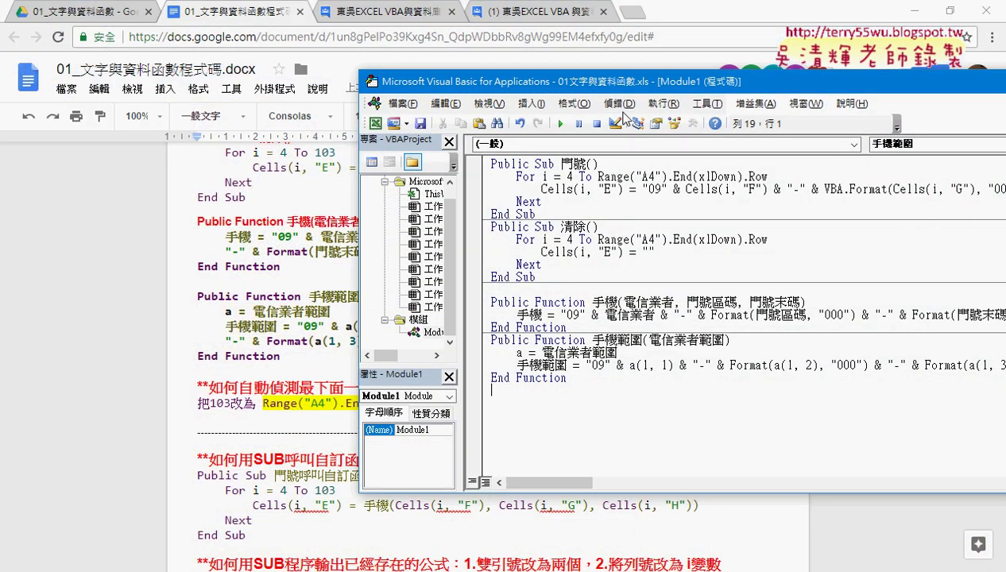
pyautogui.moveTo(612, 81); pyautogui.dragTo(254, 66)
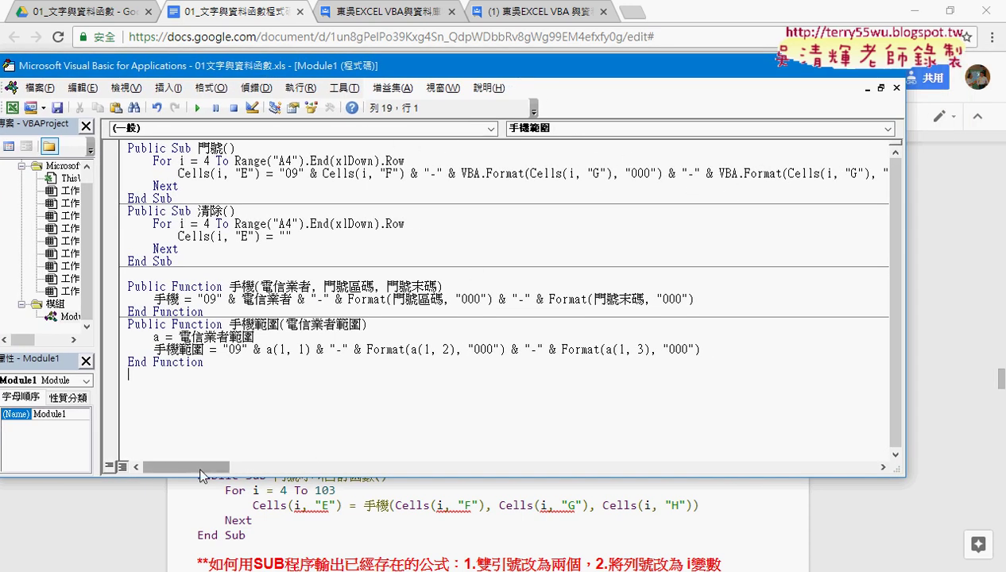
pyautogui.moveTo(202, 473)
pyautogui.mouseDown()
pyautogui.moveTo(182, 469)
pyautogui.moveTo(231, 457)
pyautogui.moveTo(179, 465)
pyautogui.mouseUp()
# - Break the Cells line before VBA.Format without an underscore, dismiss the compile error, and rejoin it
pyautogui.click(459, 173)
pyautogui.press('Return')
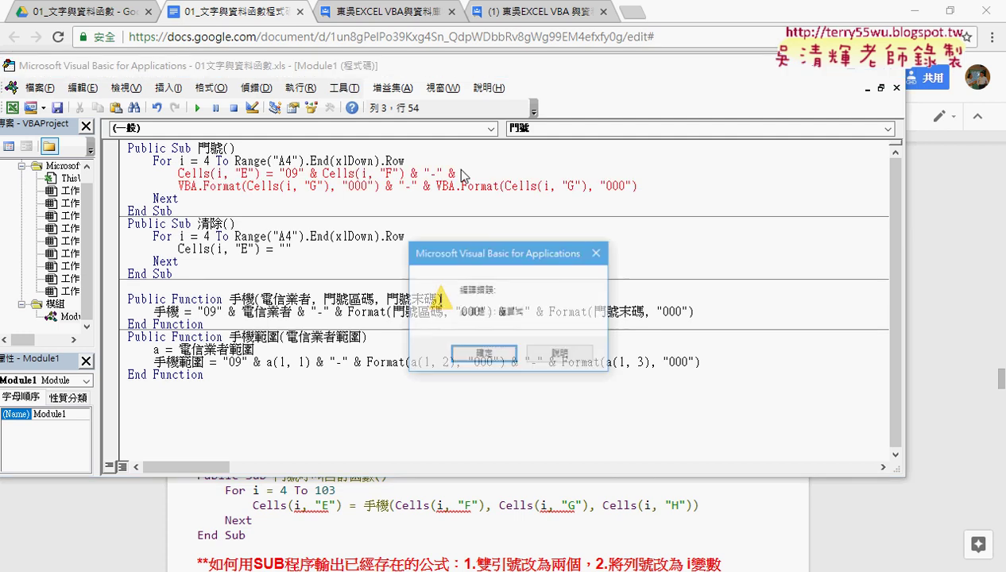
pyautogui.click(486, 355)
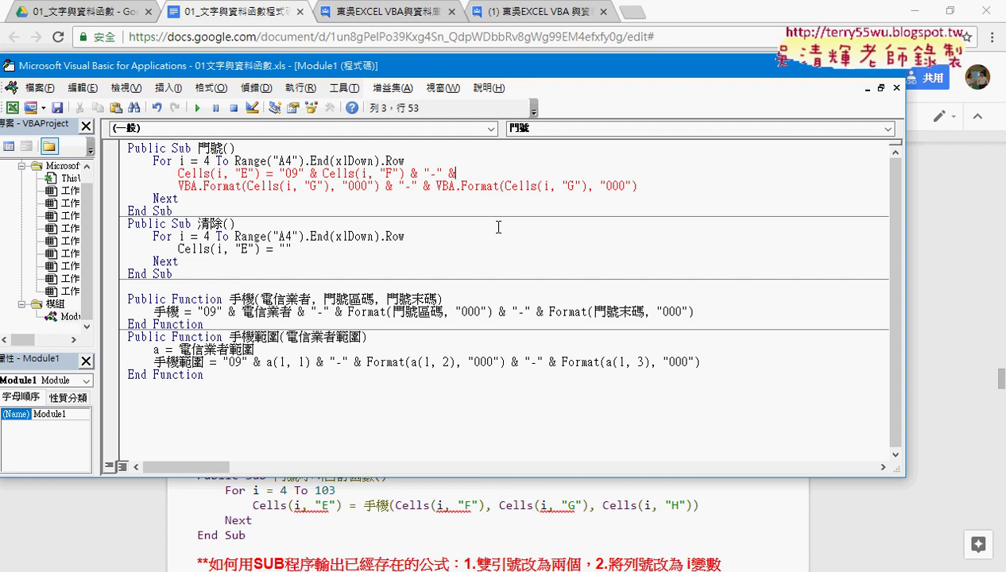
pyautogui.press('Delete')
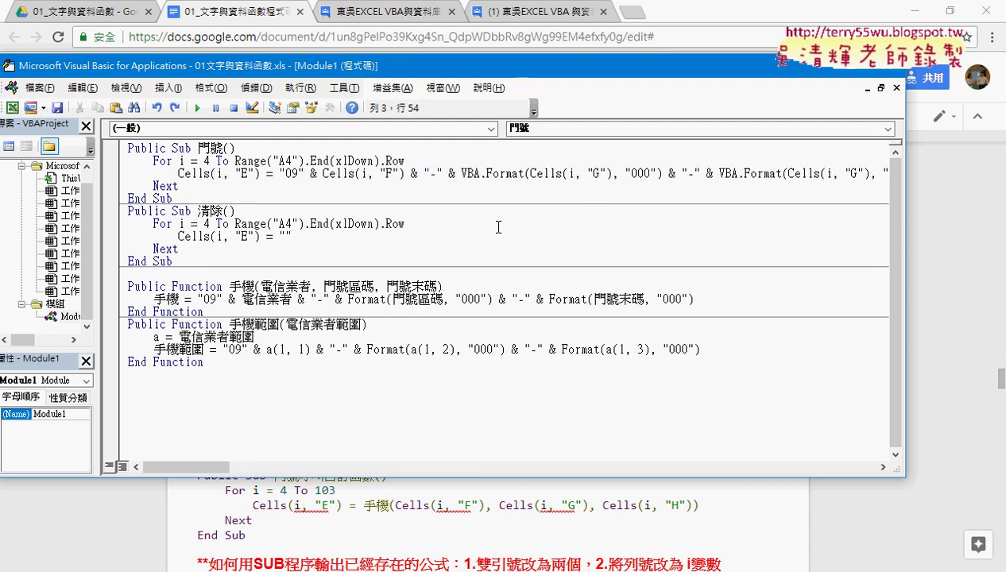
pyautogui.doubleClick(451, 172)
# - Add an underscore before the first VBA.Format and split line 3 there
pyautogui.click(452, 173)
pyautogui.moveTo(447, 173); pyautogui.dragTo(461, 173)
pyautogui.click(460, 172)
pyautogui.write('_')
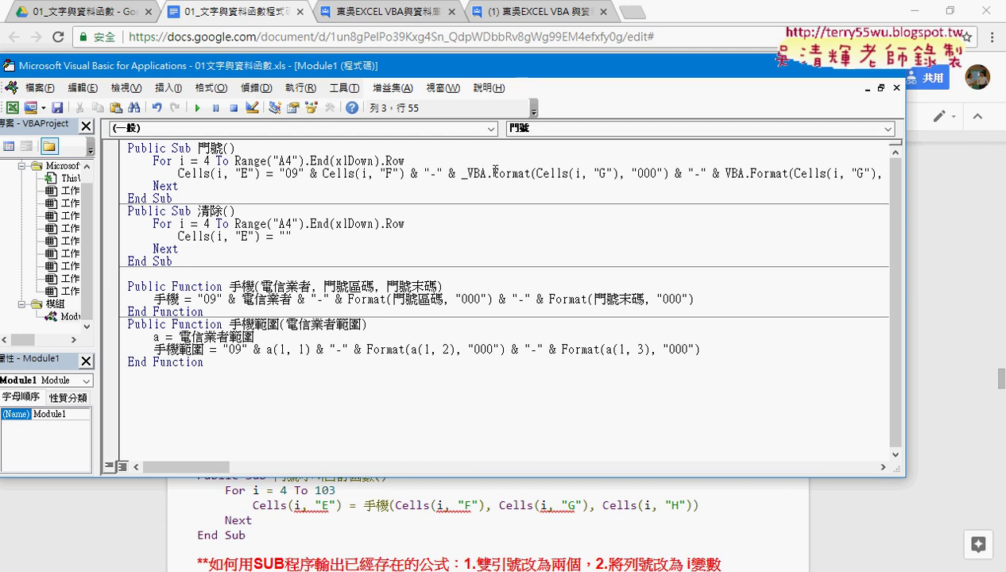
pyautogui.hotkey('shift', 'Left')
pyautogui.click(466, 172)
pyautogui.press('Return')
pyautogui.click(486, 283)
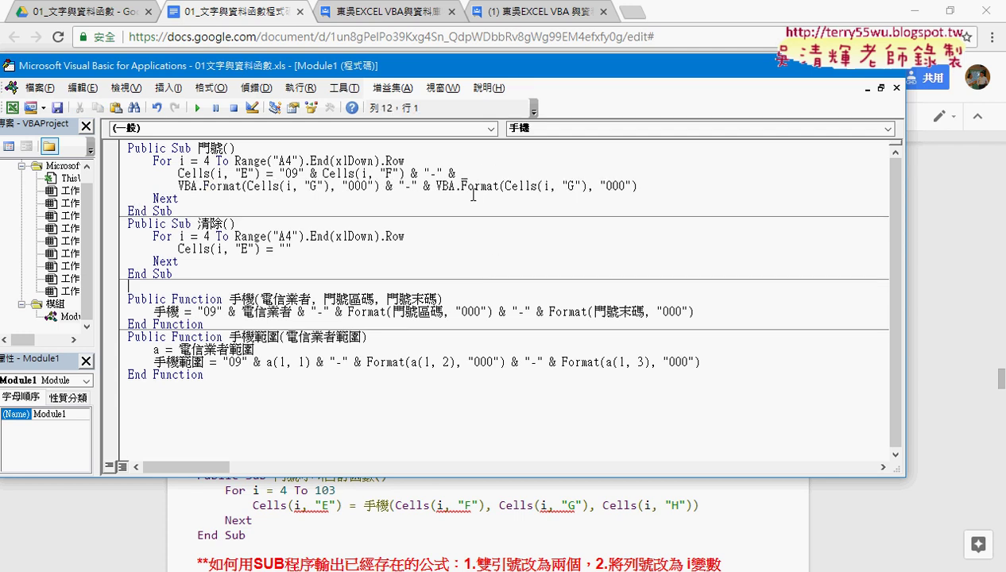
# - Fix line 3's underscore and move the last VBA.Format onto its own continued line
pyautogui.click(186, 188)
pyautogui.click(193, 172)
pyautogui.click(203, 187)
pyautogui.doubleClick(465, 172)
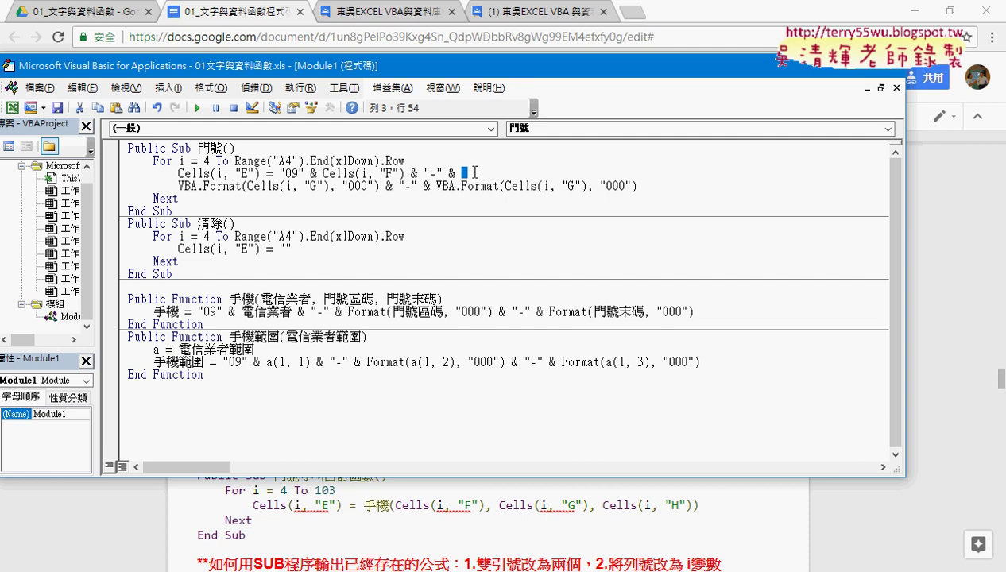
pyautogui.click(506, 172)
pyautogui.press('BackSpace')
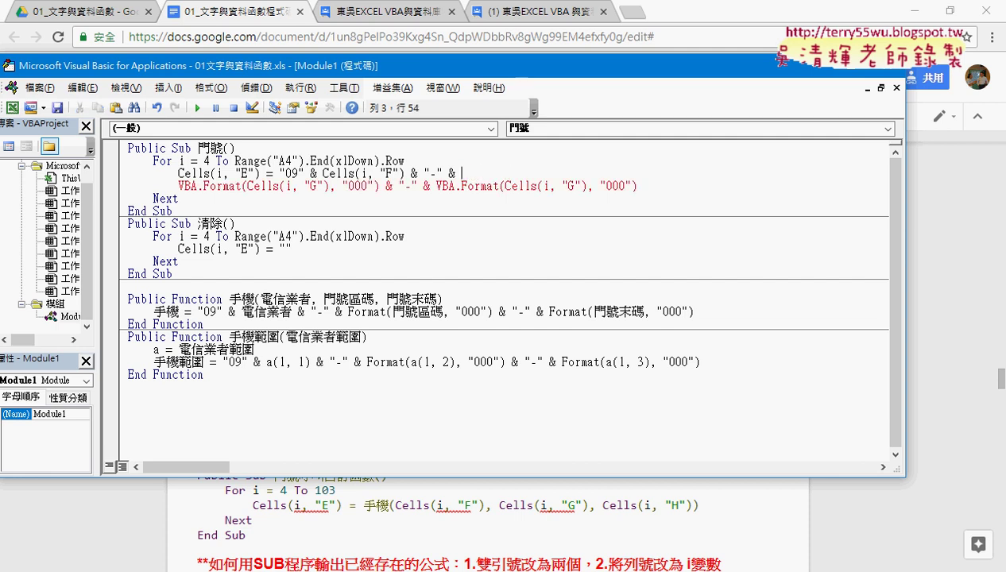
pyautogui.write('_')
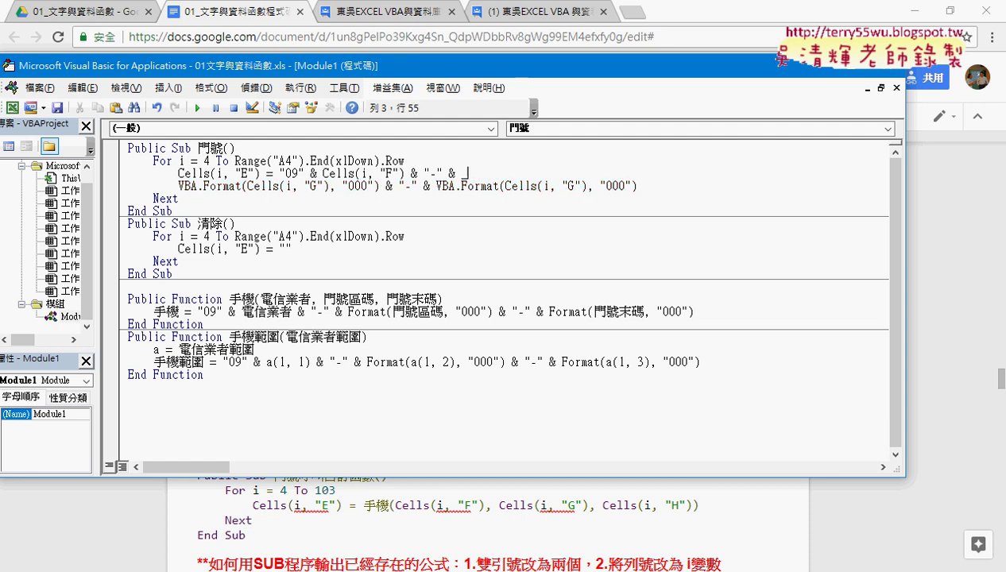
pyautogui.click(435, 186)
pyautogui.write('_')
pyautogui.press('Return')
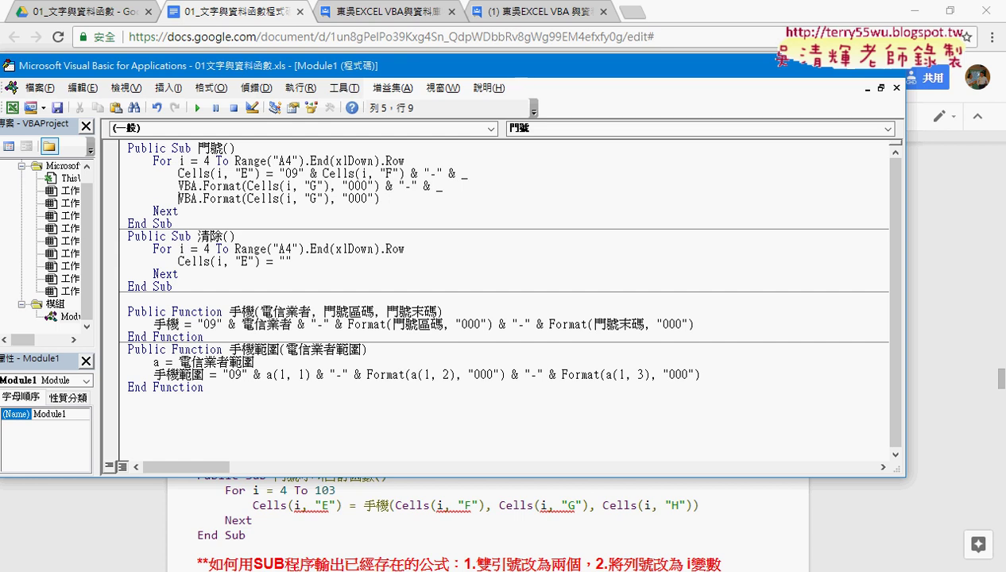
pyautogui.moveTo(437, 73); pyautogui.dragTo(479, 73)
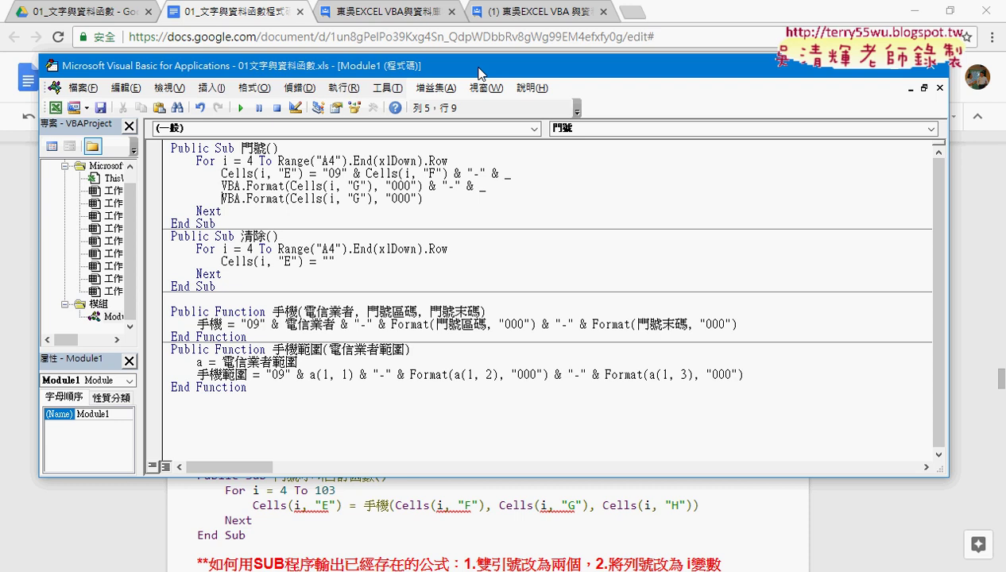
pyautogui.moveTo(948, 268); pyautogui.dragTo(874, 266)
pyautogui.click(565, 242)
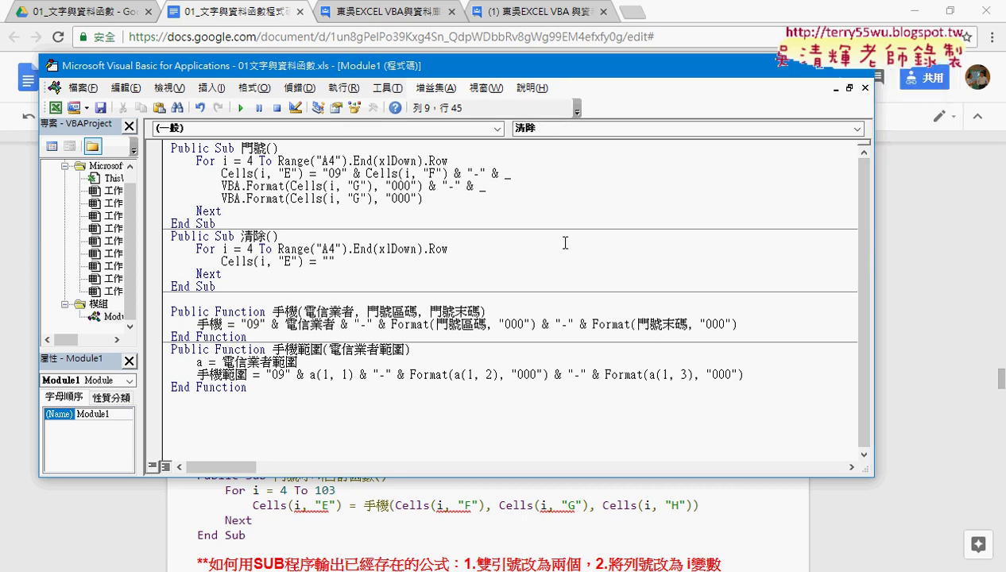